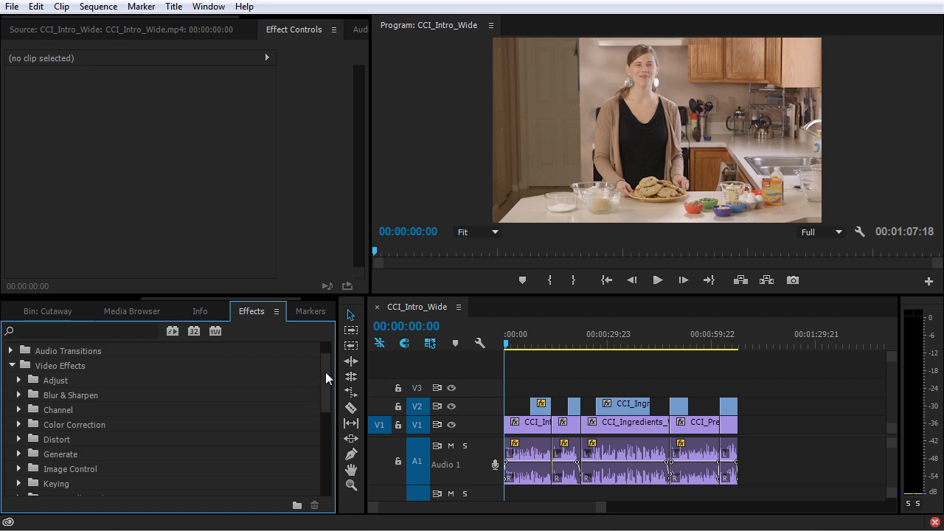
# Browse the available video effects in the Adjust, Blur & Sharpen, Channel and Color Correction categories
pyautogui.moveTo(328, 372); pyautogui.dragTo(328, 376)
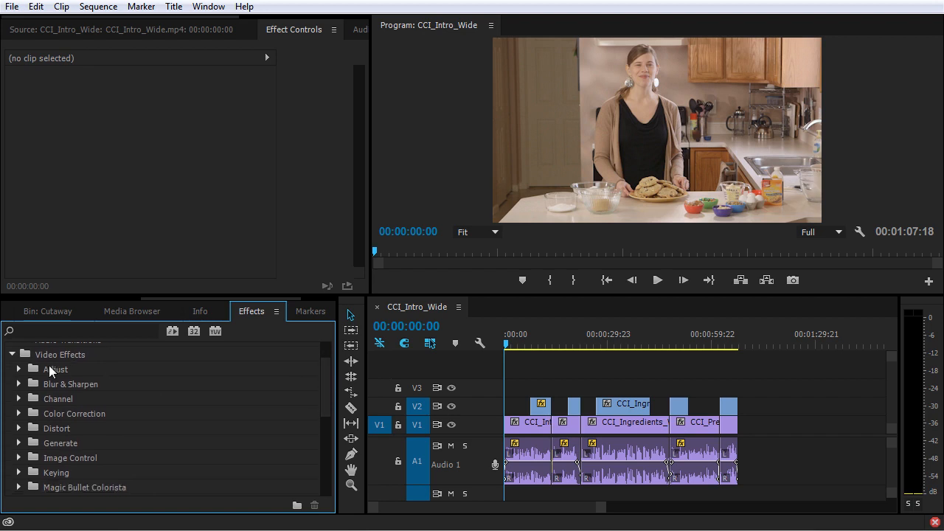
pyautogui.click(19, 368)
pyautogui.scroll(-2, 27, 391)
pyautogui.click(18, 458)
pyautogui.scroll(-5, 19, 458)
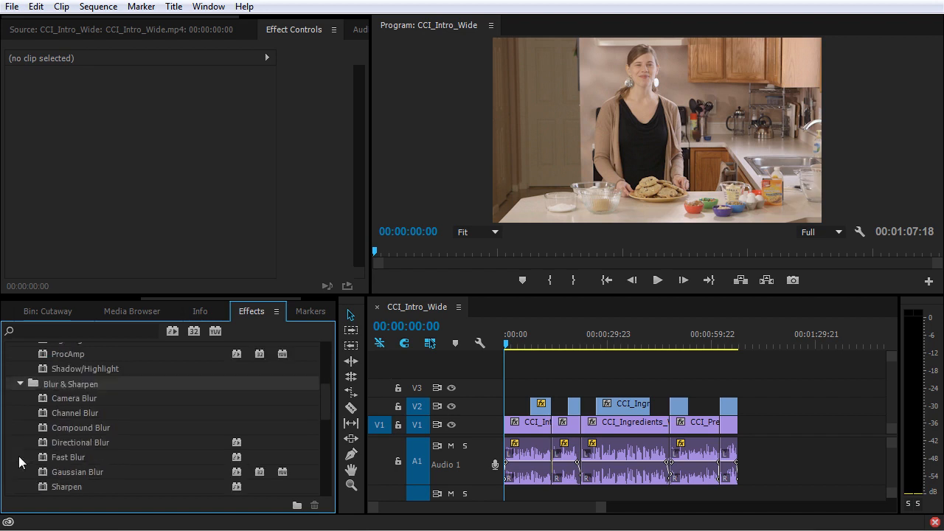
pyautogui.click(19, 444)
pyautogui.scroll(-3, 23, 452)
pyautogui.click(18, 458)
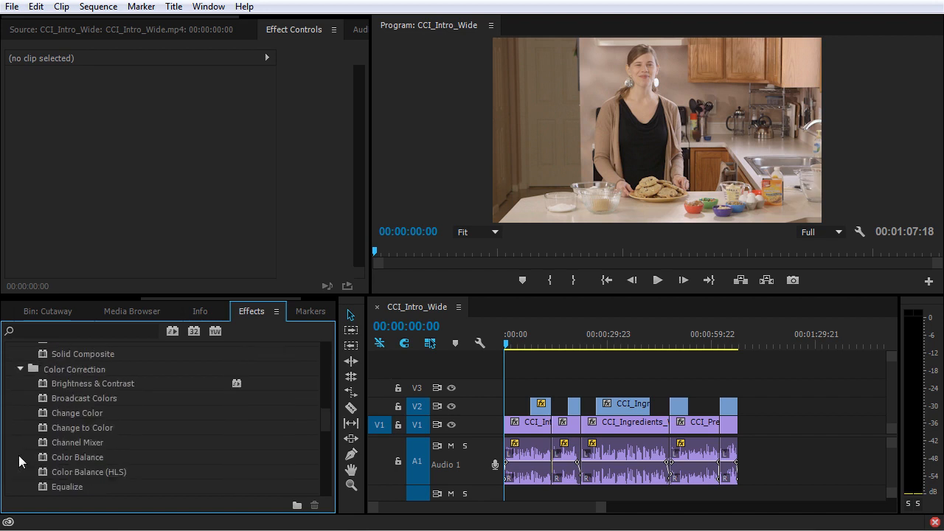
pyautogui.scroll(-5, 22, 457)
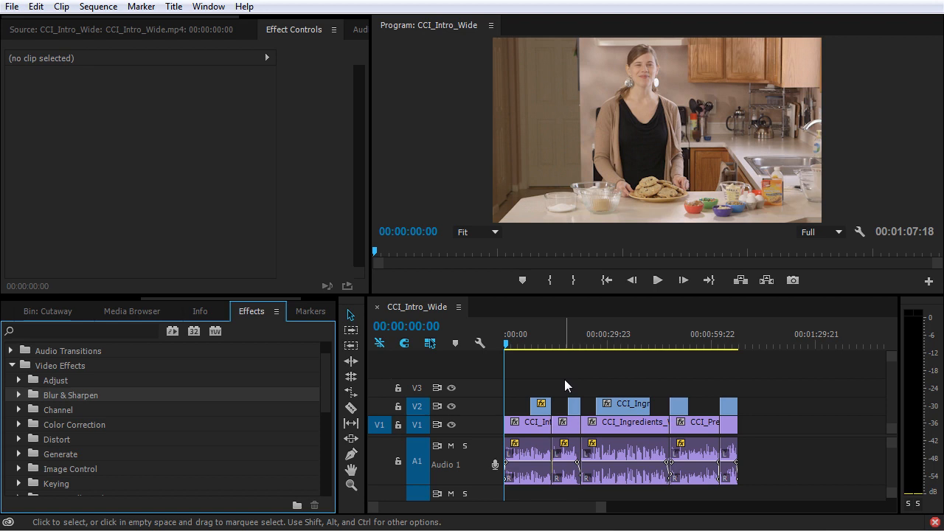
# Apply Fast Color Corrector to the cookie closeup clip at the end of V2 and enlarge the effect settings area, with the playhead on that clip
pyautogui.click(727, 344)
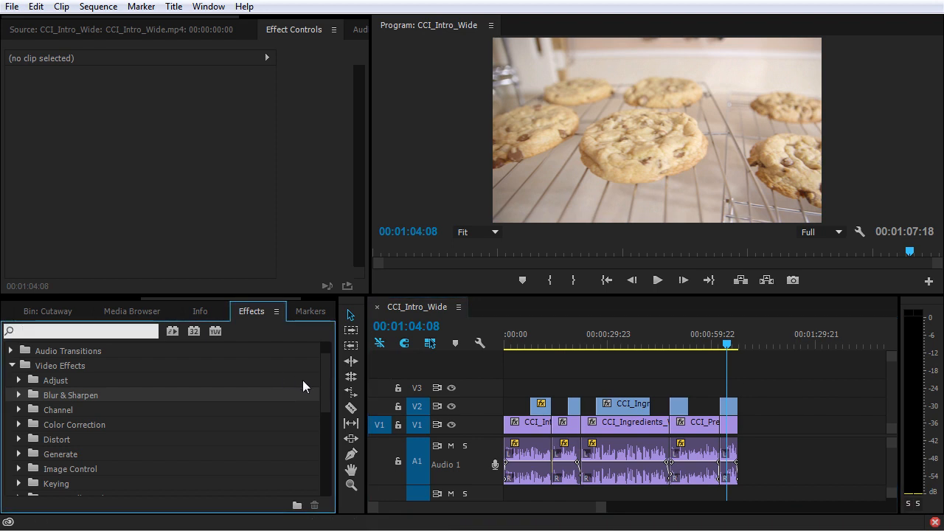
pyautogui.write('fast')
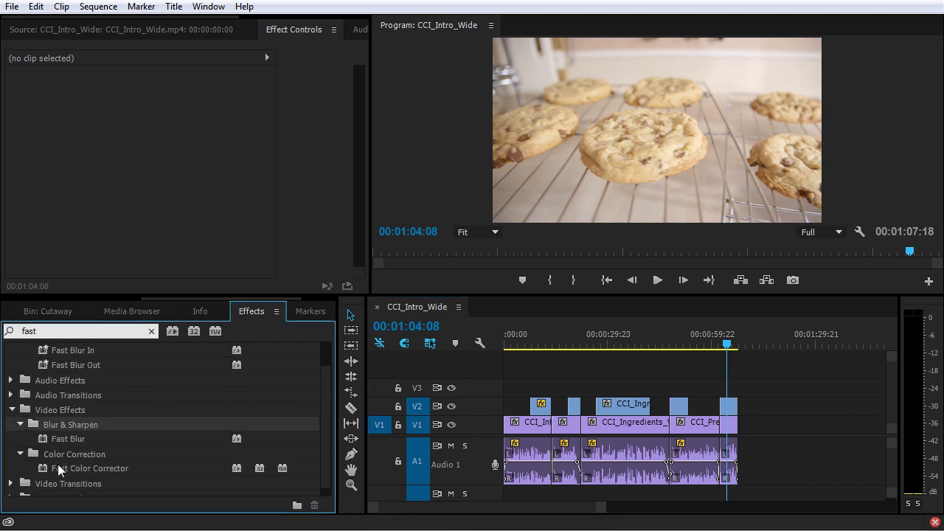
pyautogui.moveTo(57, 464); pyautogui.dragTo(733, 408)
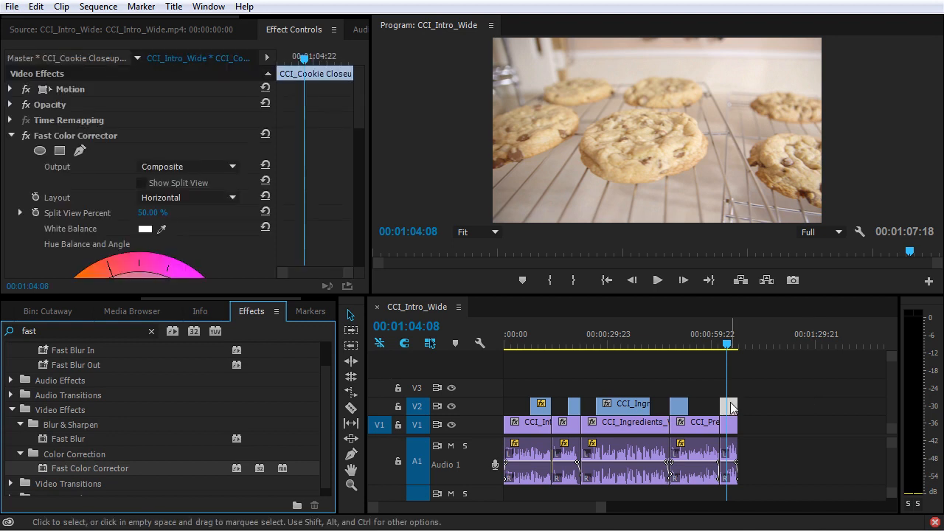
pyautogui.moveTo(370, 296); pyautogui.dragTo(520, 395)
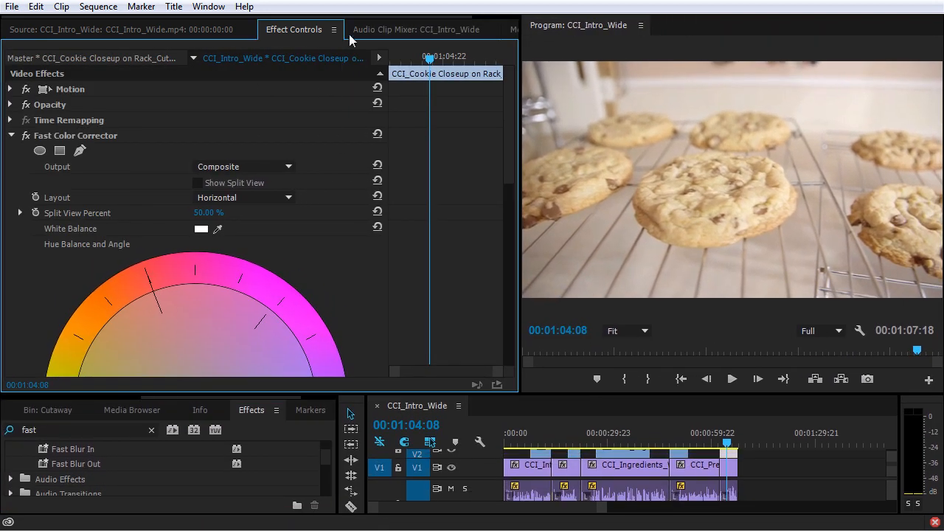
# Try shifting the Fast Color Corrector's hue balance slightly toward magenta, and reset the balance
pyautogui.scroll(-5, 403, 291)
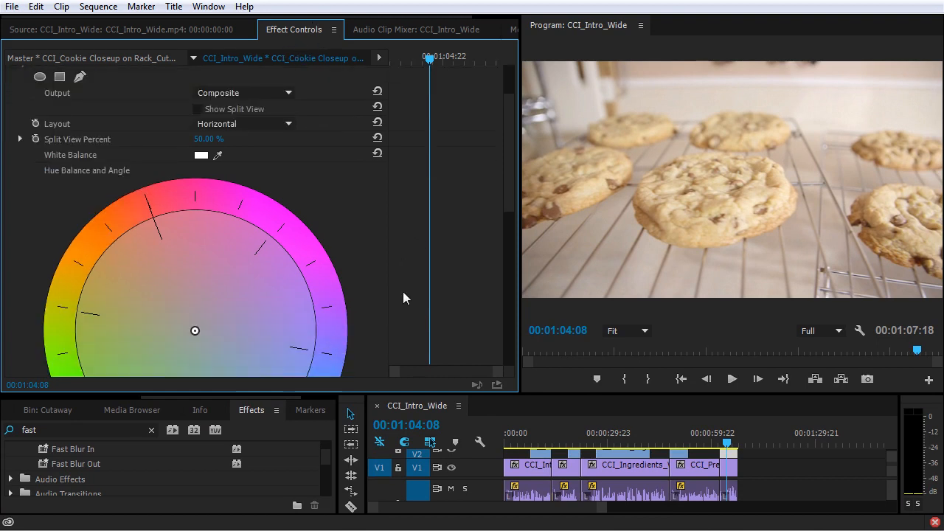
pyautogui.scroll(4, 402, 298)
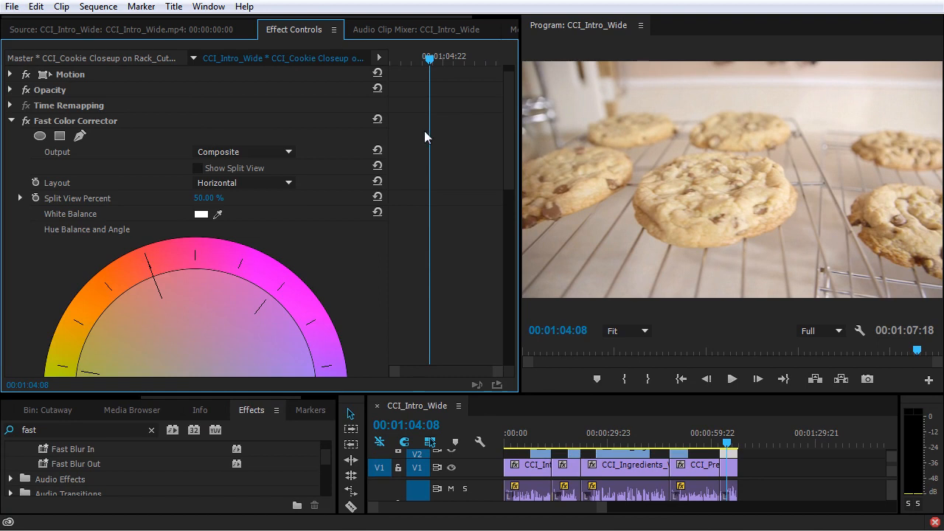
pyautogui.scroll(-5, 331, 270)
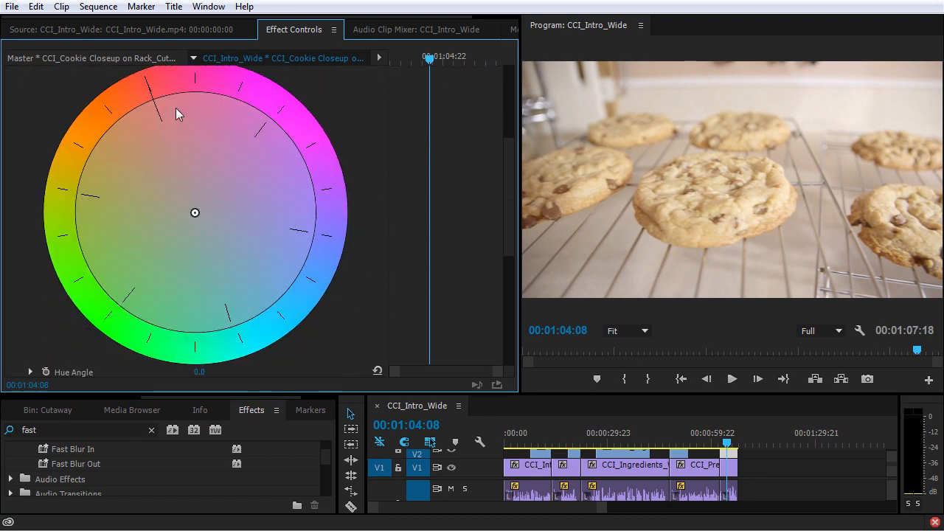
pyautogui.moveTo(196, 214)
pyautogui.mouseDown()
pyautogui.moveTo(213, 231)
pyautogui.moveTo(141, 110)
pyautogui.moveTo(80, 194)
pyautogui.moveTo(342, 298)
pyautogui.moveTo(253, 60)
pyautogui.moveTo(121, 371)
pyautogui.moveTo(370, 317)
pyautogui.moveTo(317, 302)
pyautogui.moveTo(185, 203)
pyautogui.moveTo(219, 241)
pyautogui.moveTo(220, 191)
pyautogui.moveTo(236, 168)
pyautogui.moveTo(194, 210)
pyautogui.moveTo(259, 143)
pyautogui.moveTo(208, 213)
pyautogui.moveTo(201, 207)
pyautogui.mouseUp()
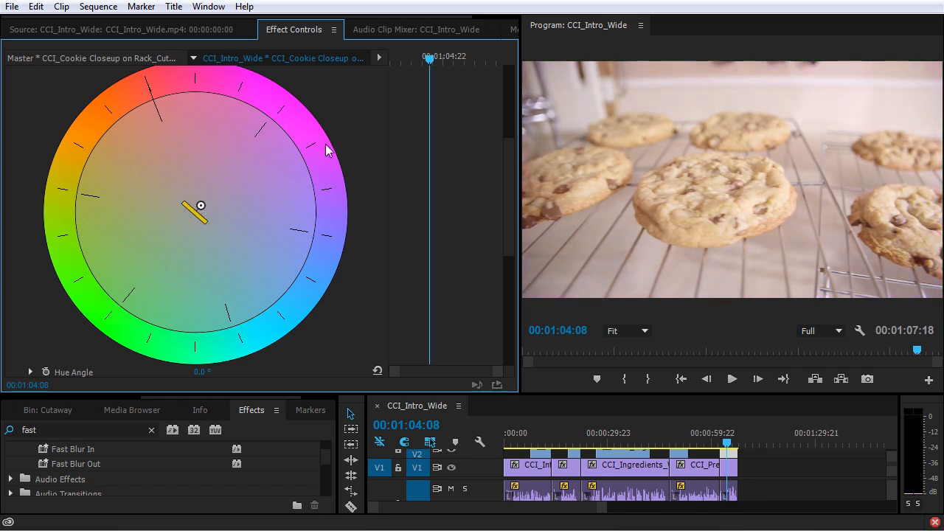
pyautogui.scroll(-1, 317, 298)
pyautogui.scroll(3, 348, 300)
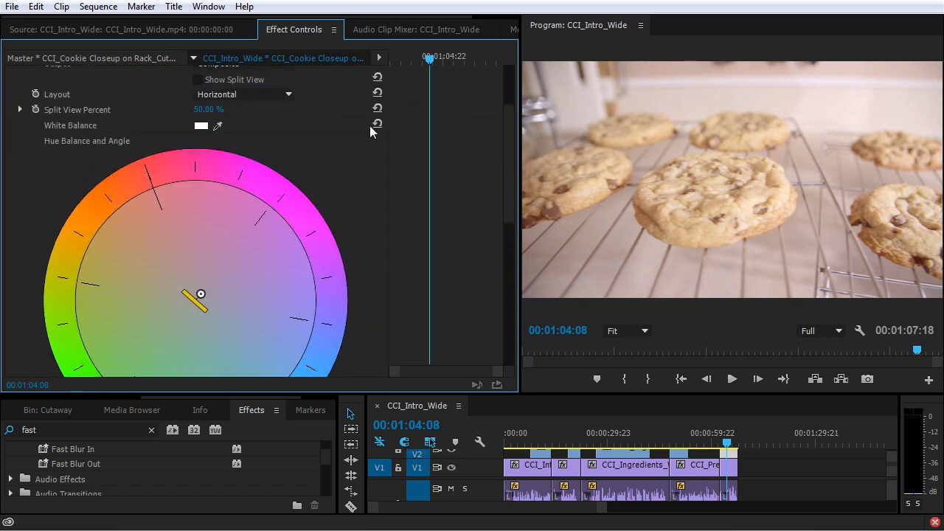
pyautogui.scroll(-8, 363, 243)
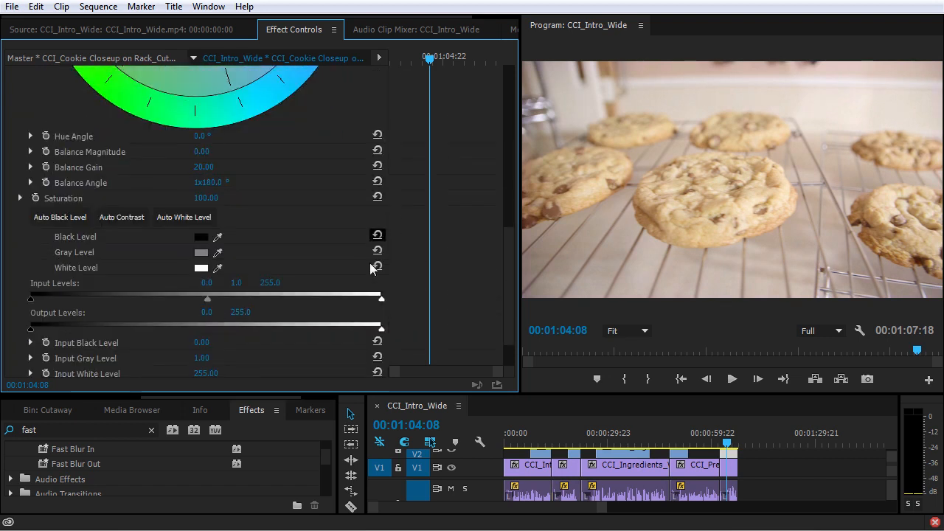
# Set the Fast Color Corrector's saturation to 120 and shift its hue balance toward blue, with magnitude about 11 and angle about 47°
pyautogui.scroll(-1, 362, 258)
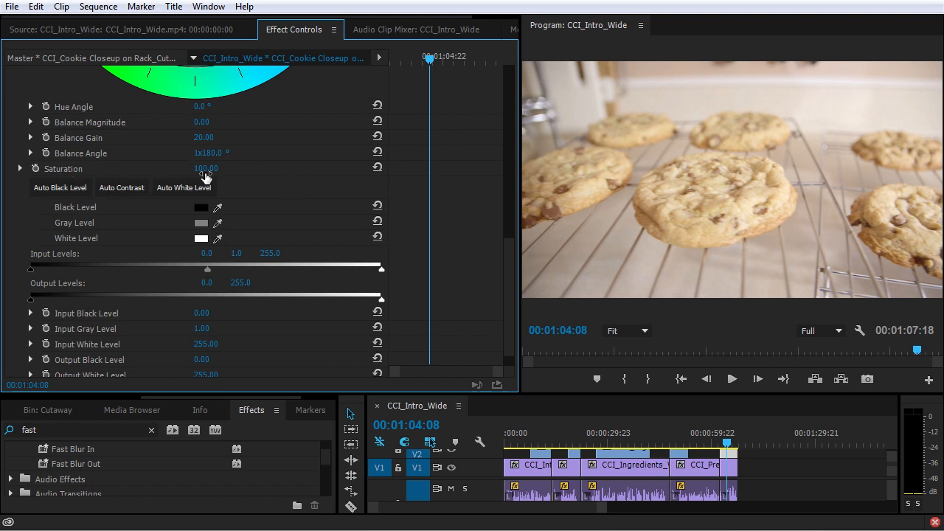
pyautogui.moveTo(206, 168); pyautogui.dragTo(240, 168)
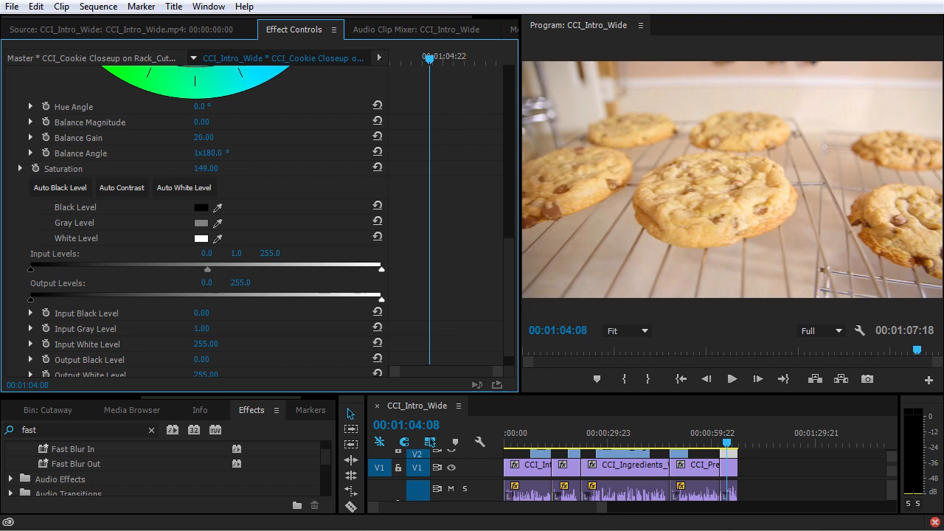
pyautogui.moveTo(211, 170); pyautogui.dragTo(190, 169)
pyautogui.scroll(5, 295, 189)
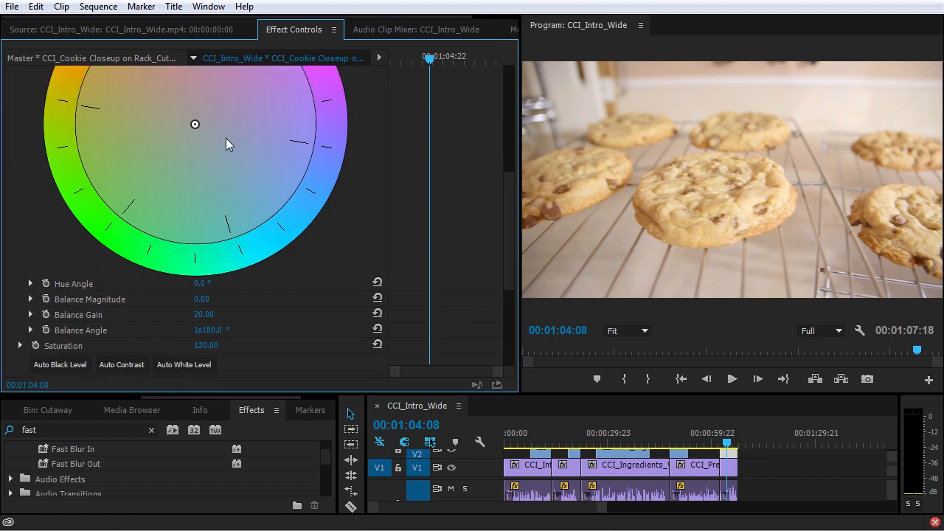
pyautogui.moveTo(195, 125); pyautogui.dragTo(205, 135)
# Set the Fast Color Corrector's input levels to about 28.9 black, 0.92 gray and 239.5 white
pyautogui.scroll(-5, 236, 210)
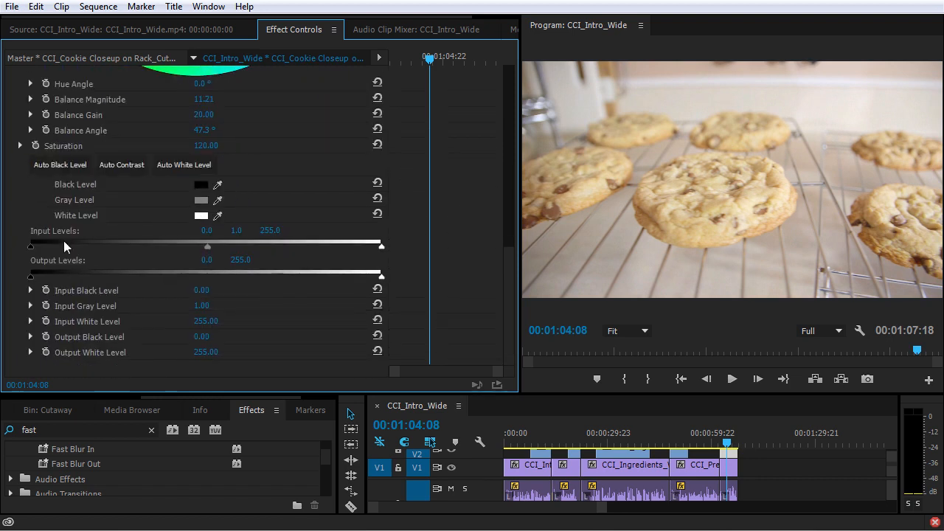
pyautogui.moveTo(30, 245); pyautogui.dragTo(70, 253)
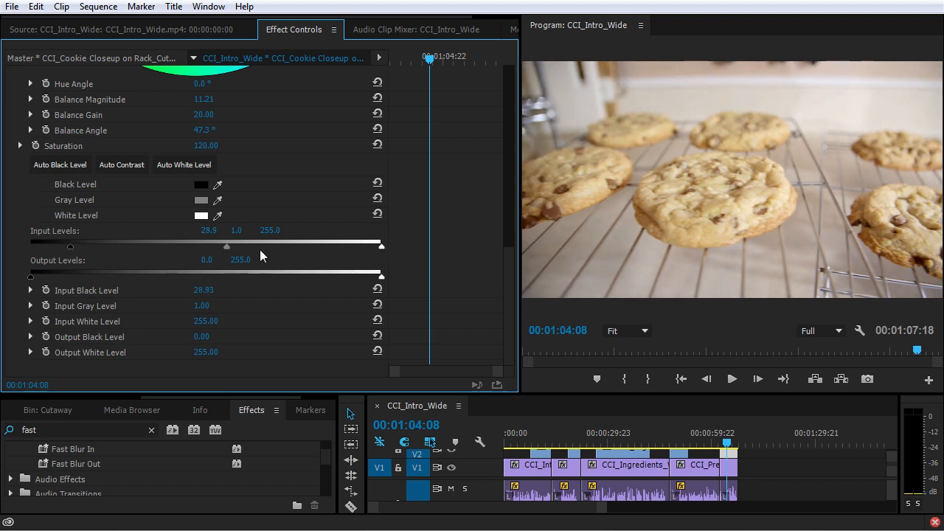
pyautogui.moveTo(229, 248); pyautogui.dragTo(227, 247)
pyautogui.moveTo(381, 248); pyautogui.dragTo(360, 247)
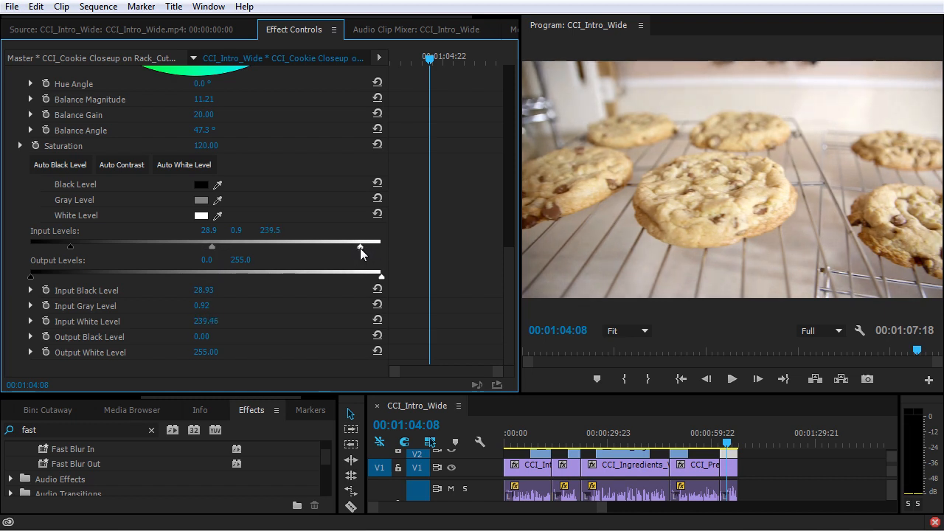
# Compare the clip with and without the Fast Color Corrector by repeatedly disabling and re-enabling the effect
pyautogui.scroll(10, 423, 264)
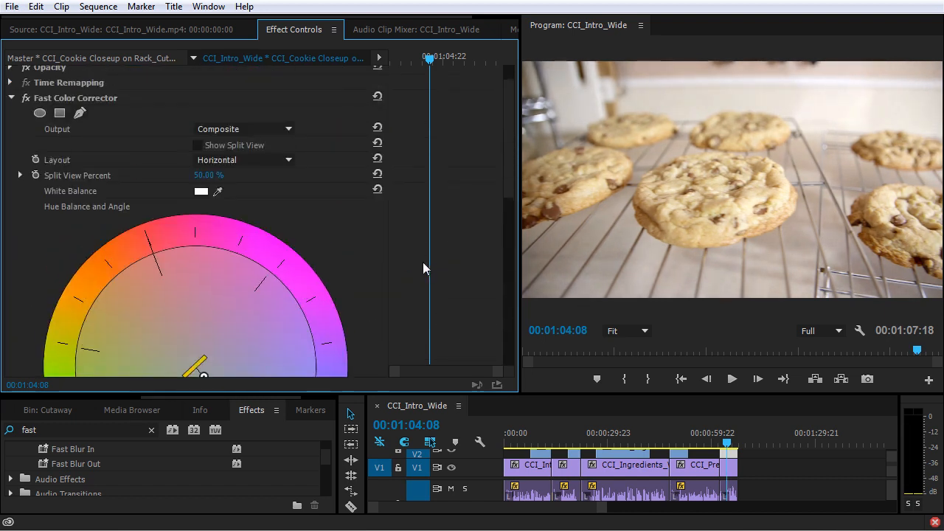
pyautogui.click(25, 135)
pyautogui.click(25, 135)
pyautogui.click(26, 135)
pyautogui.click(25, 135)
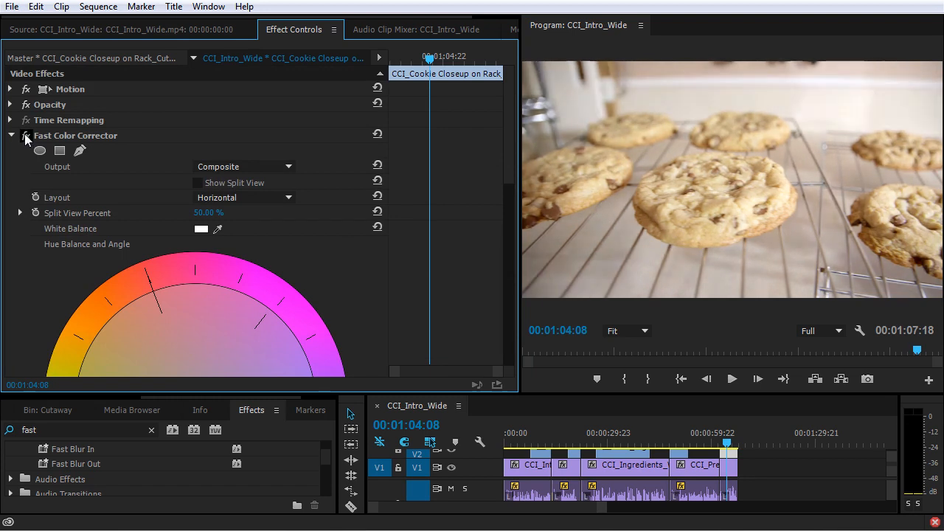
pyautogui.click(25, 135)
pyautogui.click(25, 135)
pyautogui.click(25, 135)
pyautogui.click(25, 135)
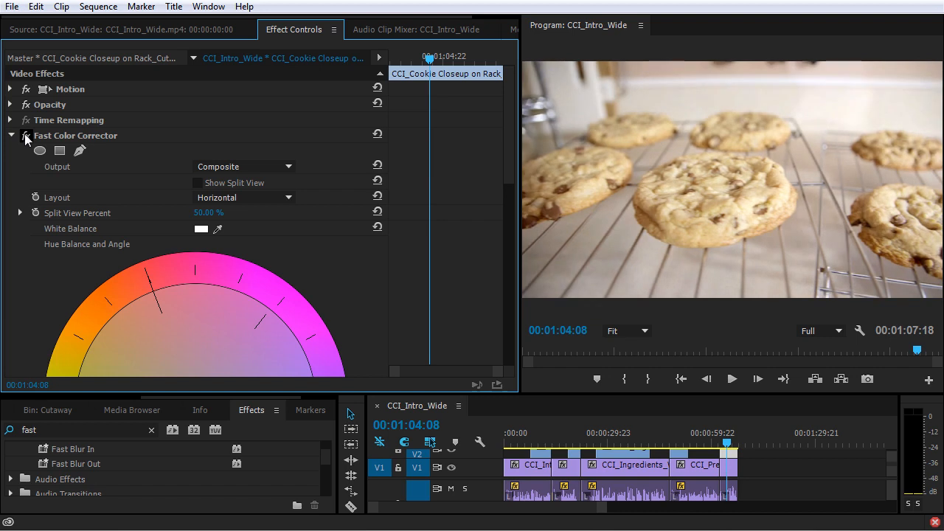
# Remove the Fast Color Corrector from the cookie closeup clip and apply the Three-Way Color Corrector instead
pyautogui.click(92, 135)
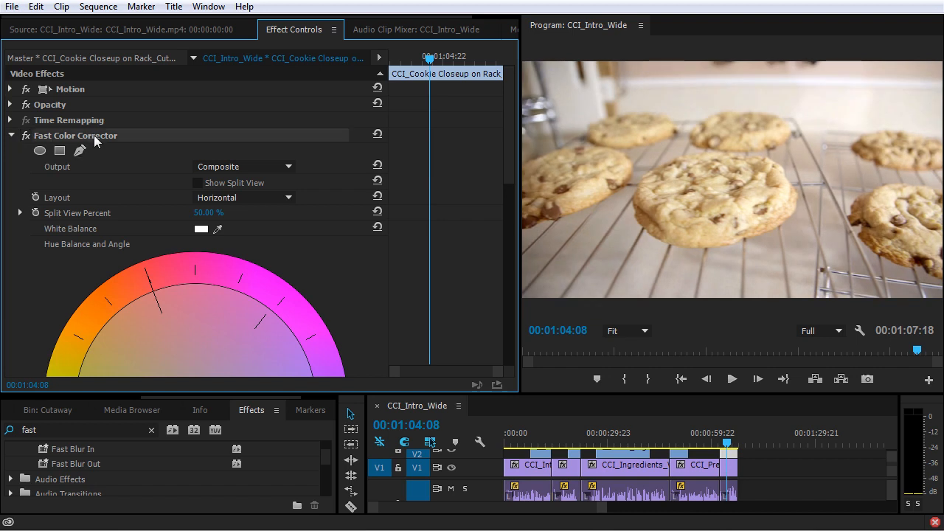
pyautogui.press('Delete')
pyautogui.doubleClick(64, 427)
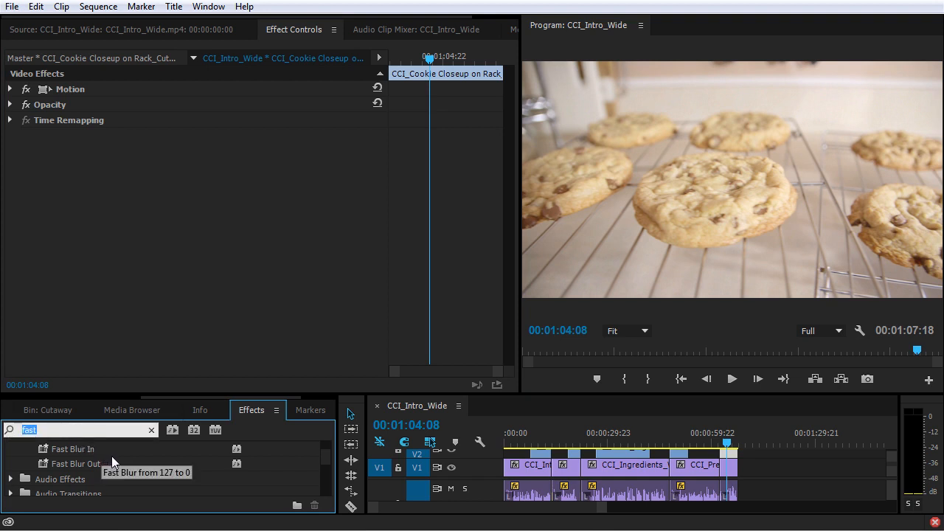
pyautogui.write('three')
pyautogui.moveTo(152, 494); pyautogui.dragTo(176, 259)
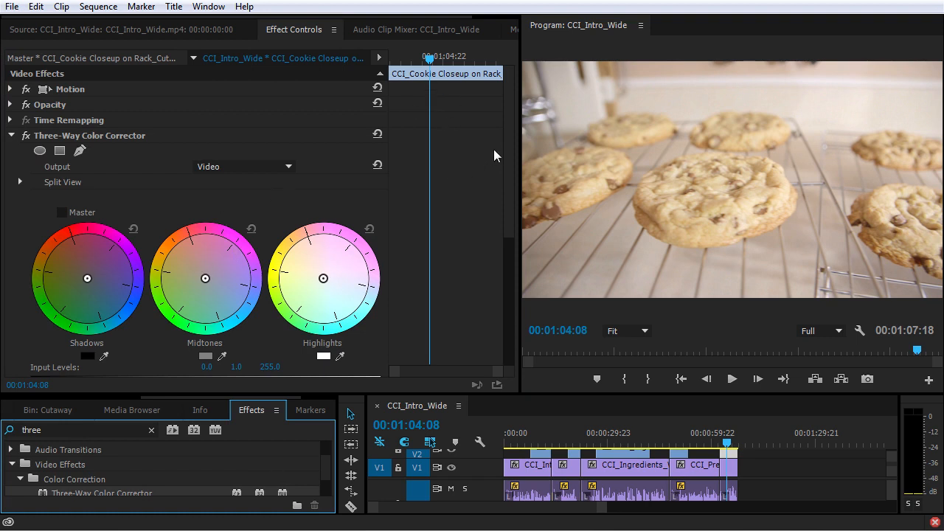
# Try shifting all three color wheels together toward red with Master enabled, and reset them with Master disabled
pyautogui.moveTo(513, 113)
pyautogui.mouseDown()
pyautogui.moveTo(525, 303)
pyautogui.moveTo(519, 121)
pyautogui.mouseUp()
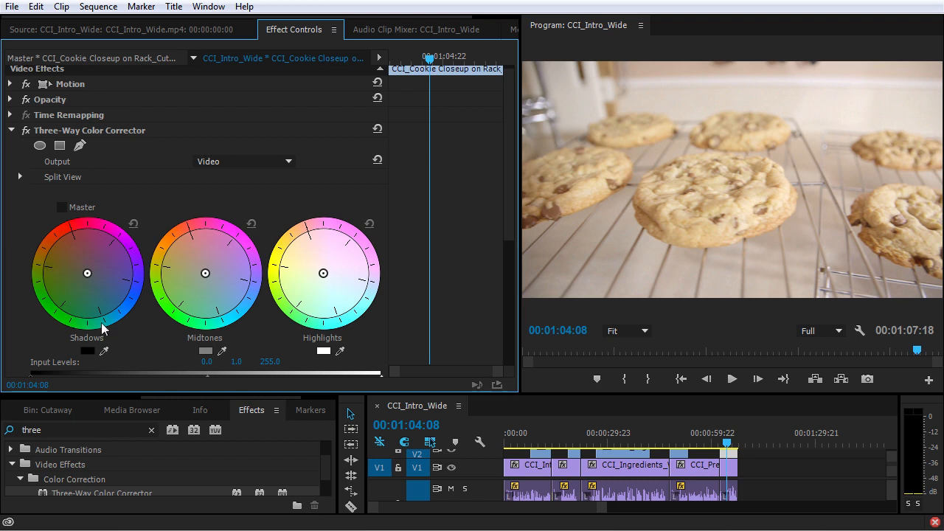
pyautogui.click(60, 207)
pyautogui.moveTo(99, 275)
pyautogui.mouseDown()
pyautogui.moveTo(78, 270)
pyautogui.moveTo(89, 248)
pyautogui.moveTo(78, 283)
pyautogui.moveTo(87, 262)
pyautogui.mouseUp()
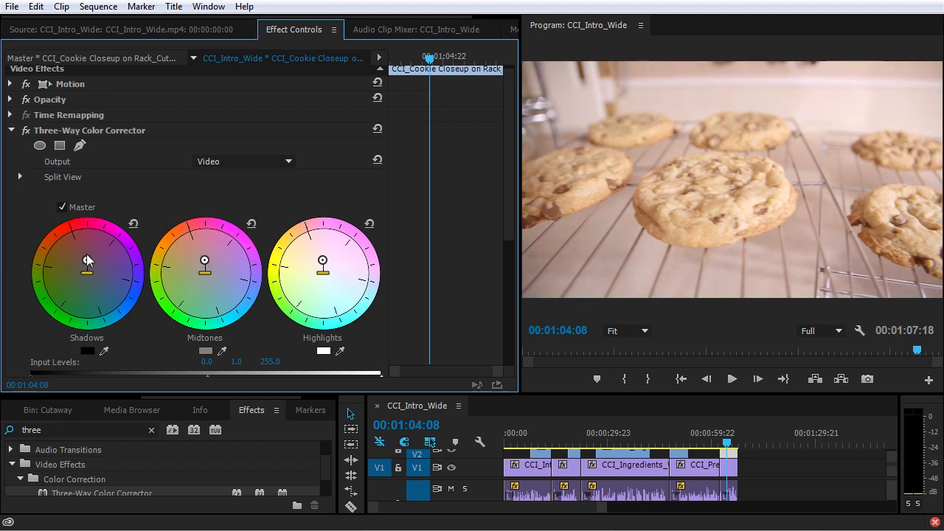
pyautogui.click(134, 223)
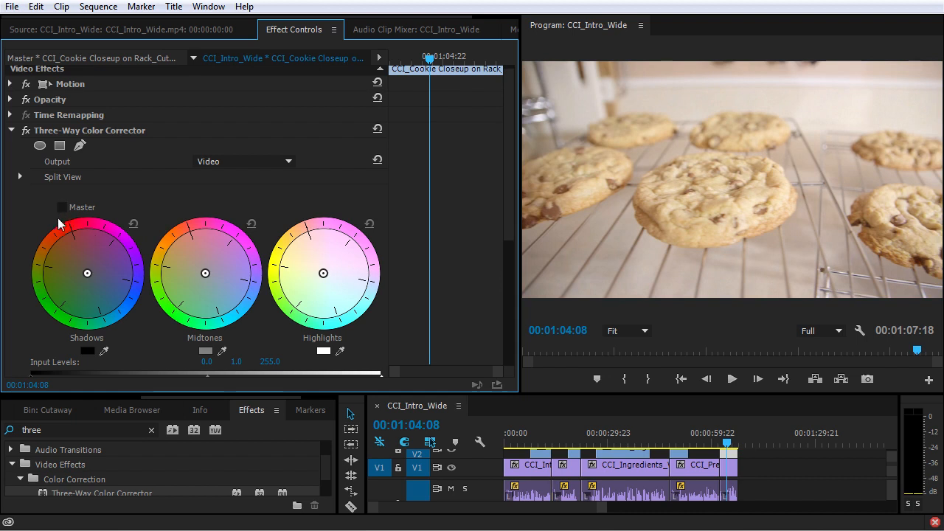
# Shift the shadows wheel toward blue, the midtones slightly toward blue and the highlights toward orange
pyautogui.scroll(-1, 123, 256)
pyautogui.moveTo(87, 229); pyautogui.dragTo(104, 249)
pyautogui.moveTo(205, 228)
pyautogui.mouseDown()
pyautogui.moveTo(215, 237)
pyautogui.moveTo(208, 233)
pyautogui.mouseUp()
pyautogui.moveTo(323, 229)
pyautogui.mouseDown()
pyautogui.moveTo(304, 198)
pyautogui.moveTo(315, 221)
pyautogui.mouseUp()
# Set the Three-Way Color Corrector's input levels to about 27.3 black, 0.8 gray and 238.4 white
pyautogui.scroll(-3, 317, 254)
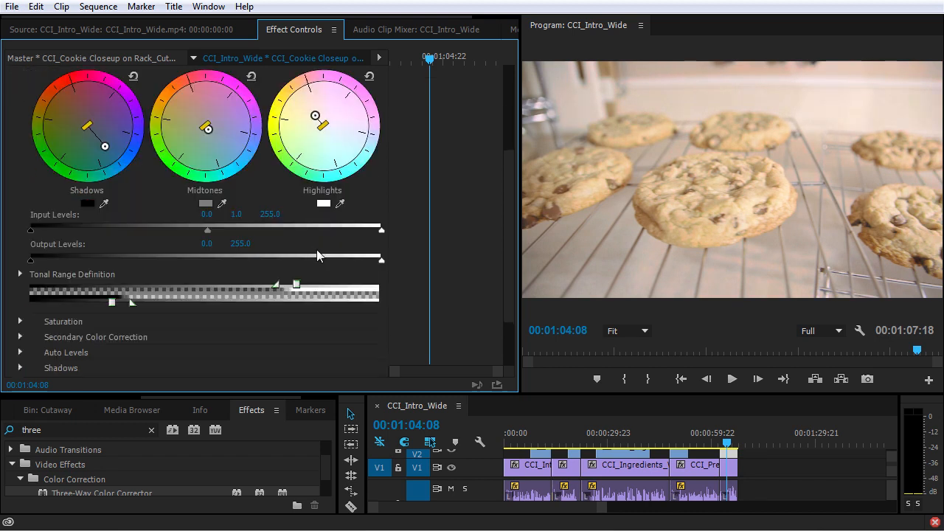
pyautogui.moveTo(30, 230); pyautogui.dragTo(68, 231)
pyautogui.moveTo(381, 229); pyautogui.dragTo(359, 230)
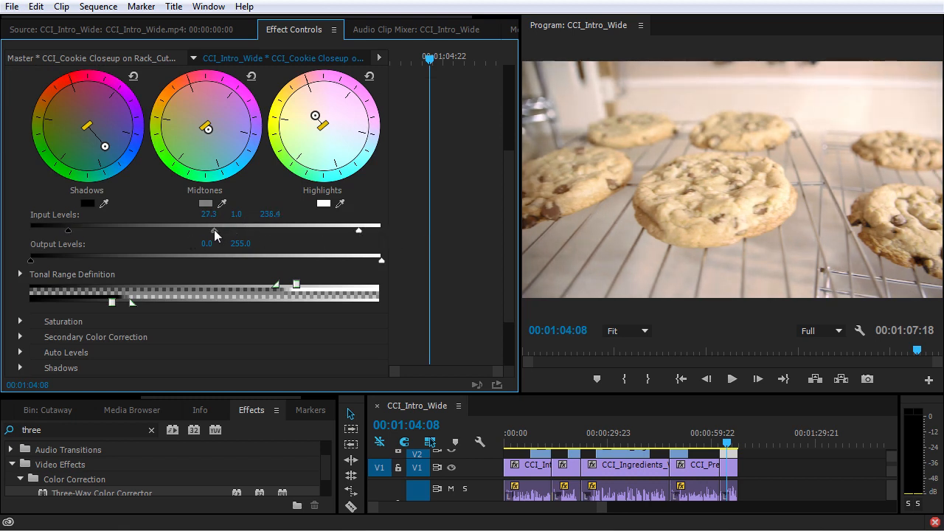
pyautogui.moveTo(210, 228); pyautogui.dragTo(206, 229)
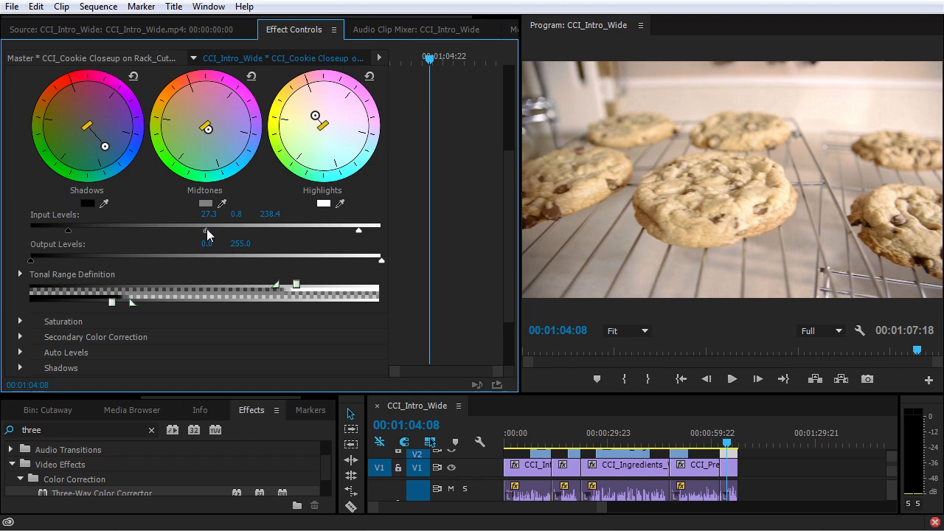
# Widen the shadow and highlight transitions in the Tonal Range Definition and raise the input black level to about 32.7
pyautogui.moveTo(112, 302); pyautogui.dragTo(145, 306)
pyautogui.moveTo(297, 284); pyautogui.dragTo(251, 288)
pyautogui.moveTo(326, 290); pyautogui.dragTo(311, 290)
# Fine-tune the color wheels, strengthening the midtones' blue shift and easing the shadow and highlight shifts slightly
pyautogui.moveTo(208, 129); pyautogui.dragTo(212, 140)
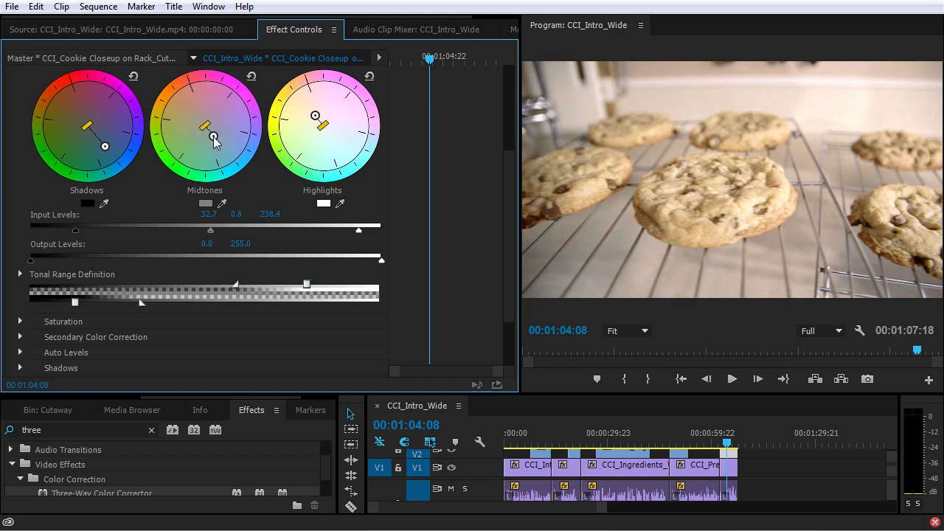
pyautogui.moveTo(105, 146); pyautogui.dragTo(100, 143)
pyautogui.moveTo(315, 116); pyautogui.dragTo(317, 122)
# Compare the clip with and without the Three-Way Color Corrector by repeatedly disabling and re-enabling the effect
pyautogui.scroll(3, 271, 183)
pyautogui.scroll(3, 270, 183)
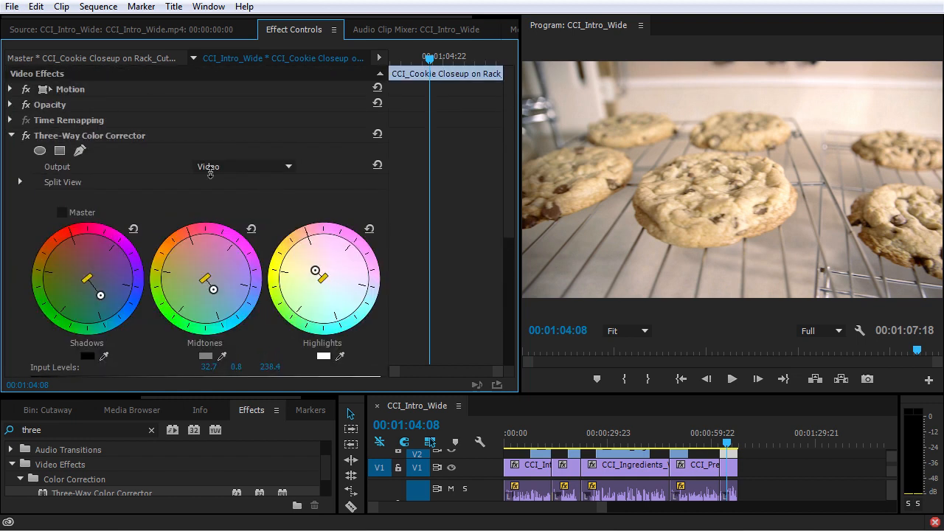
pyautogui.click(27, 137)
pyautogui.click(27, 137)
pyautogui.click(26, 137)
pyautogui.click(26, 137)
pyautogui.click(26, 137)
pyautogui.click(27, 137)
# Replace the Three-Way Color Corrector on the cookie rack clip with the RGB Curves effect
pyautogui.click(85, 136)
pyautogui.press('Delete')
pyautogui.click(68, 430)
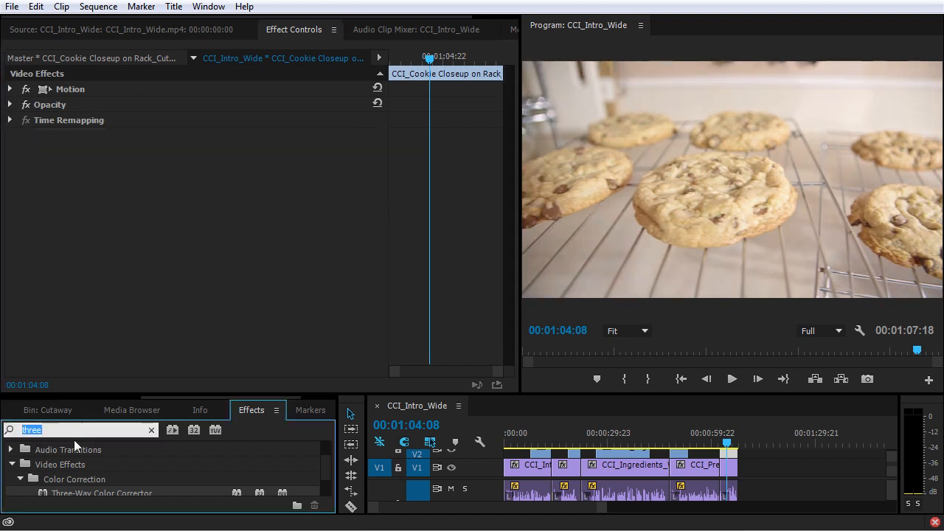
pyautogui.write('curves')
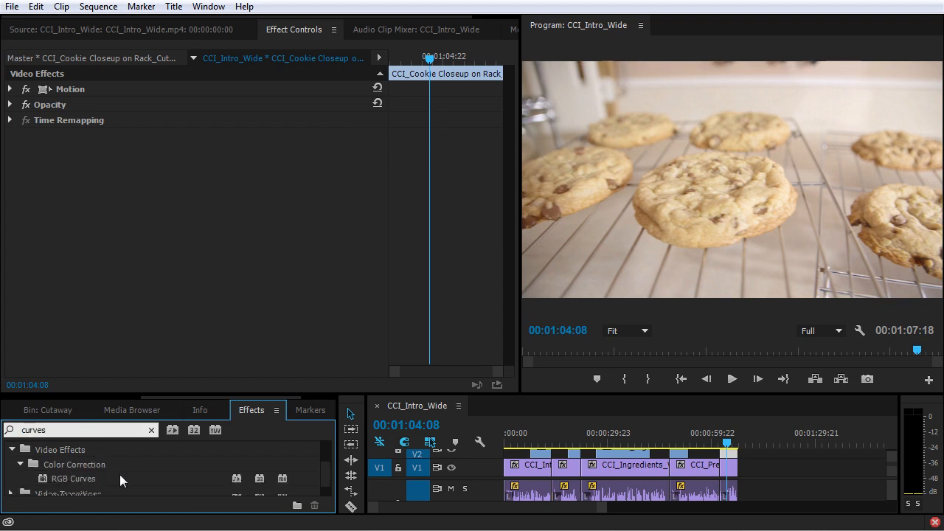
pyautogui.scroll(-1, 118, 472)
pyautogui.moveTo(114, 463); pyautogui.dragTo(231, 190)
# Shape the Master curve into an S with darker shadows and lifted midtones, then slightly lower the Red and raise the Blue midtones
pyautogui.scroll(-2, 221, 250)
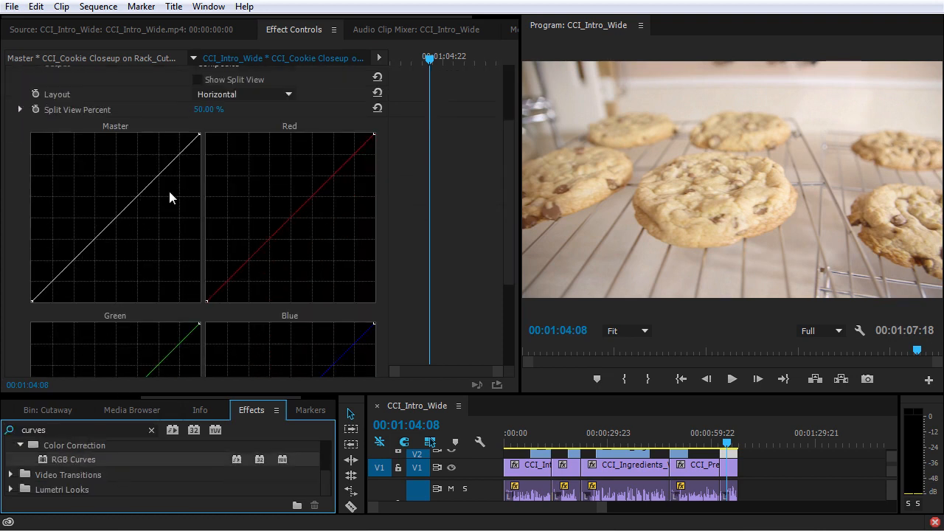
pyautogui.moveTo(68, 276); pyautogui.dragTo(53, 286)
pyautogui.moveTo(118, 231); pyautogui.dragTo(116, 216)
pyautogui.moveTo(53, 287); pyautogui.dragTo(58, 288)
pyautogui.moveTo(116, 216); pyautogui.dragTo(117, 219)
pyautogui.moveTo(275, 234); pyautogui.dragTo(296, 218)
pyautogui.scroll(-3, 280, 265)
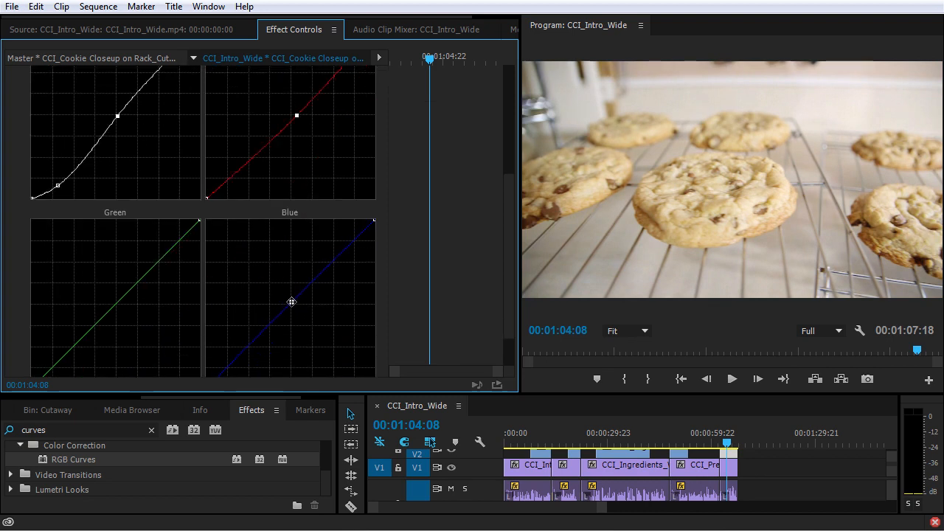
pyautogui.click(288, 301)
pyautogui.moveTo(58, 185); pyautogui.dragTo(59, 190)
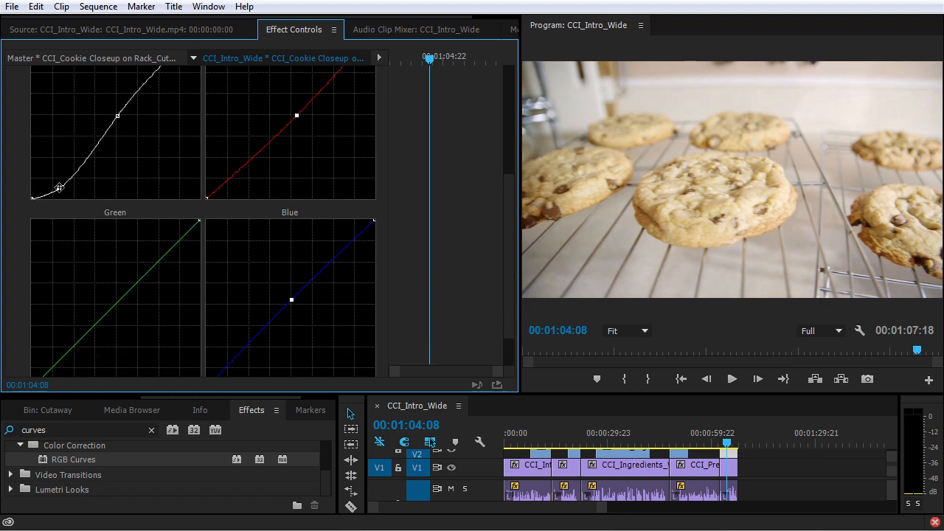
# Compare the clip with and without RGB Curves by disabling and re-enabling the effect twice
pyautogui.scroll(5, 185, 190)
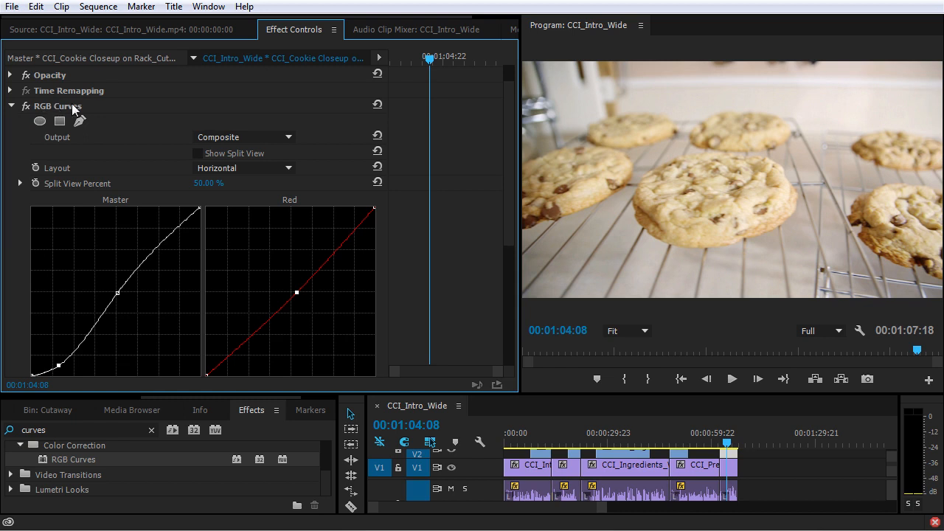
pyautogui.click(26, 106)
pyautogui.click(26, 106)
pyautogui.click(26, 107)
pyautogui.click(26, 107)
pyautogui.click(56, 110)
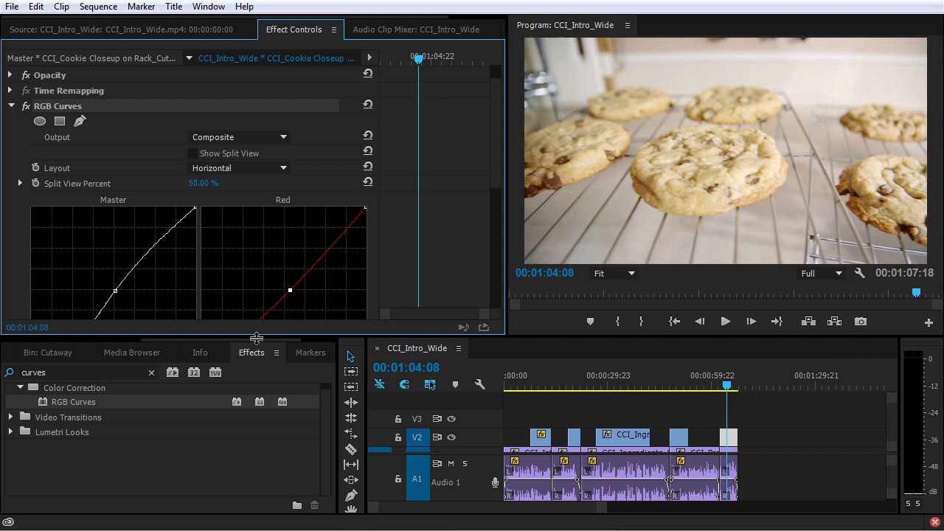
pyautogui.moveTo(258, 336); pyautogui.dragTo(258, 371)
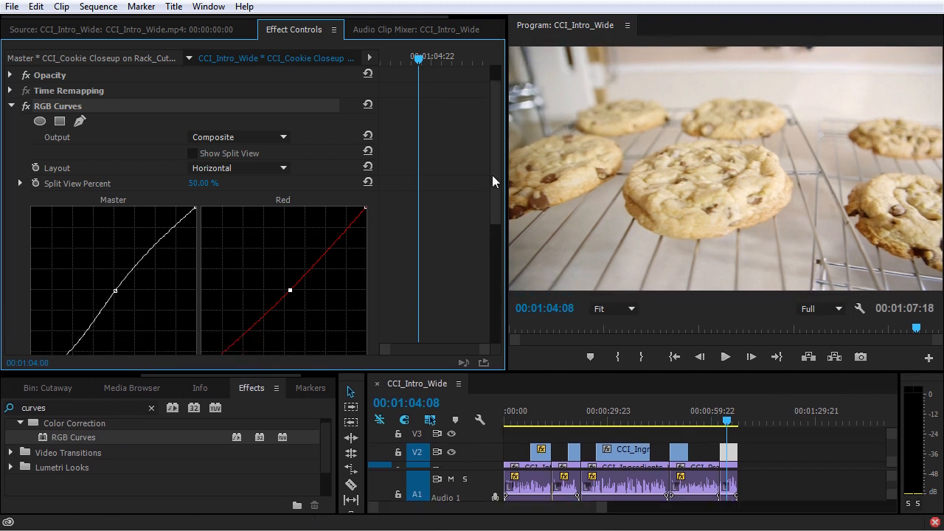
pyautogui.moveTo(492, 175); pyautogui.dragTo(505, 242)
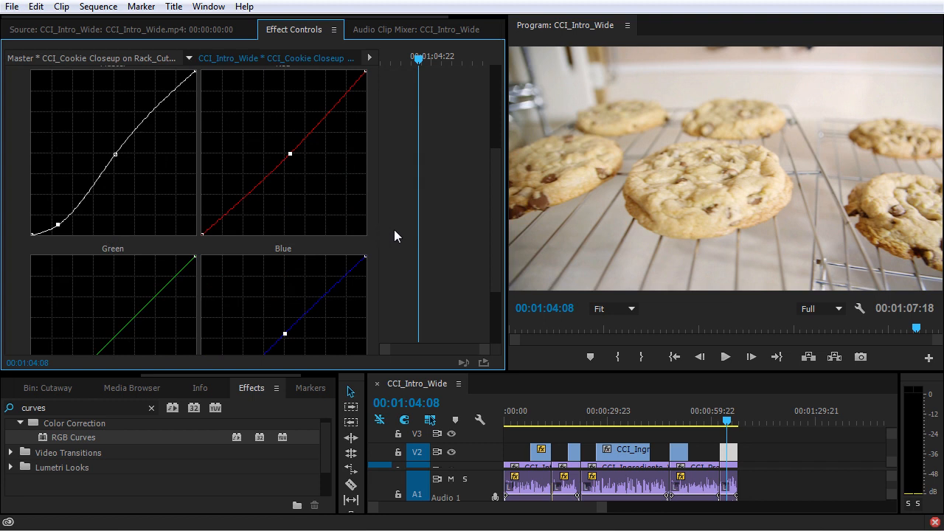
pyautogui.scroll(2, 394, 235)
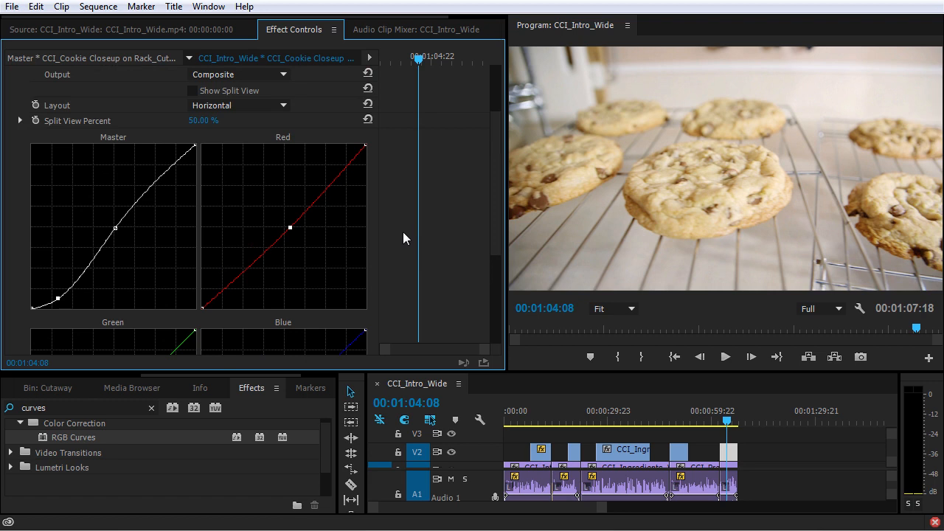
pyautogui.scroll(2, 402, 234)
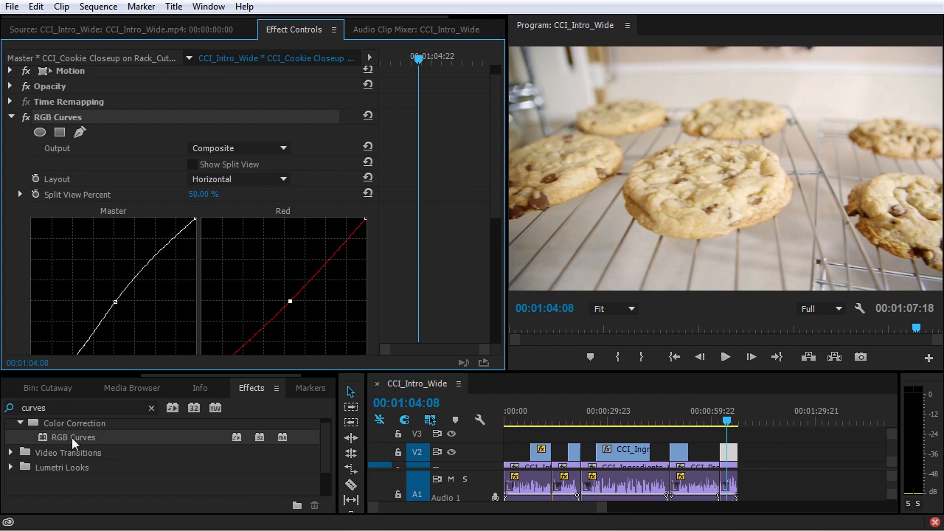
# Clear the effects search and look through the full list of Color Correction video effects
pyautogui.scroll(2, 71, 437)
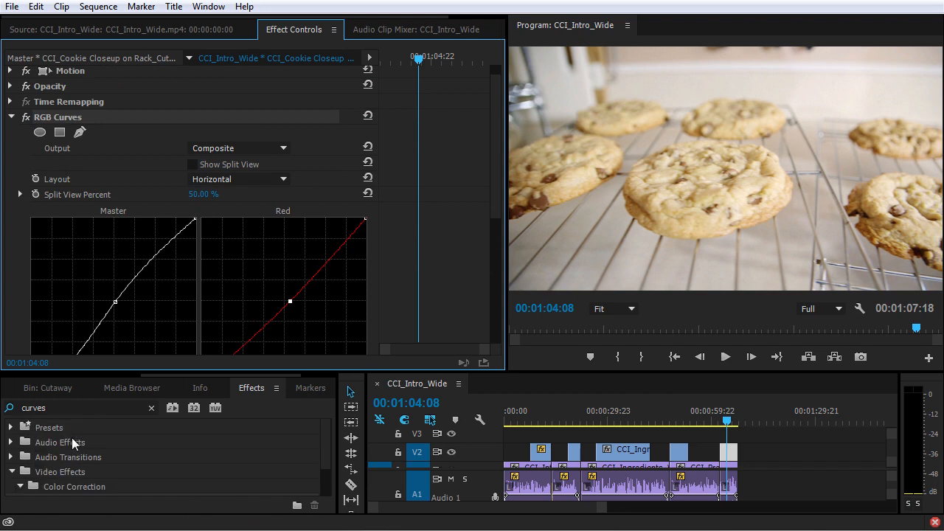
pyautogui.scroll(-2, 72, 441)
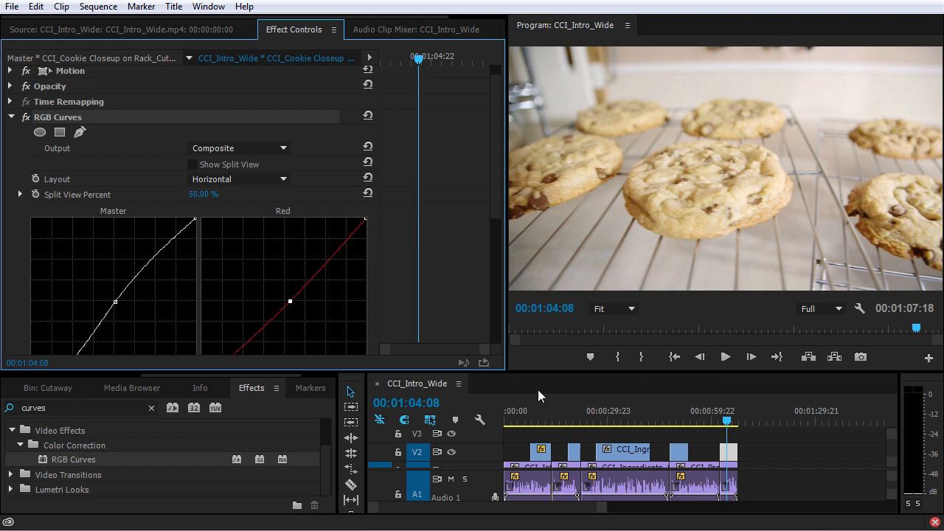
pyautogui.click(152, 408)
pyautogui.click(10, 431)
pyautogui.scroll(-1, 15, 453)
pyautogui.click(19, 474)
pyautogui.scroll(-1, 20, 481)
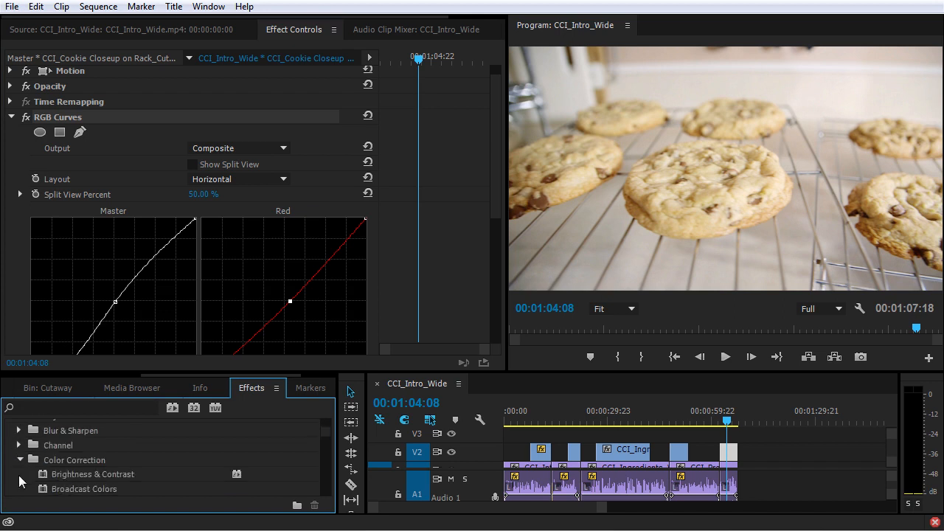
pyautogui.moveTo(109, 370); pyautogui.dragTo(121, 251)
pyautogui.scroll(-3, 120, 406)
pyautogui.scroll(-2, 119, 421)
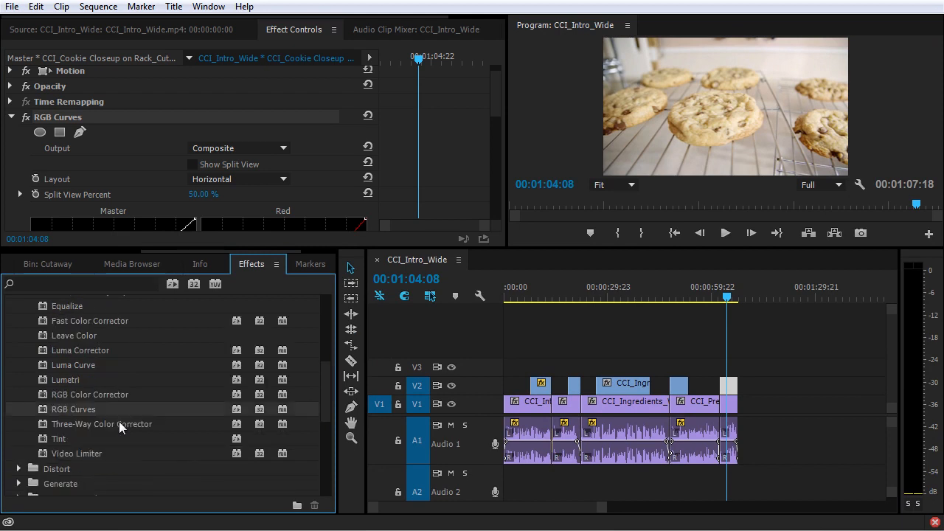
pyautogui.scroll(5, 119, 421)
pyautogui.scroll(1, 122, 426)
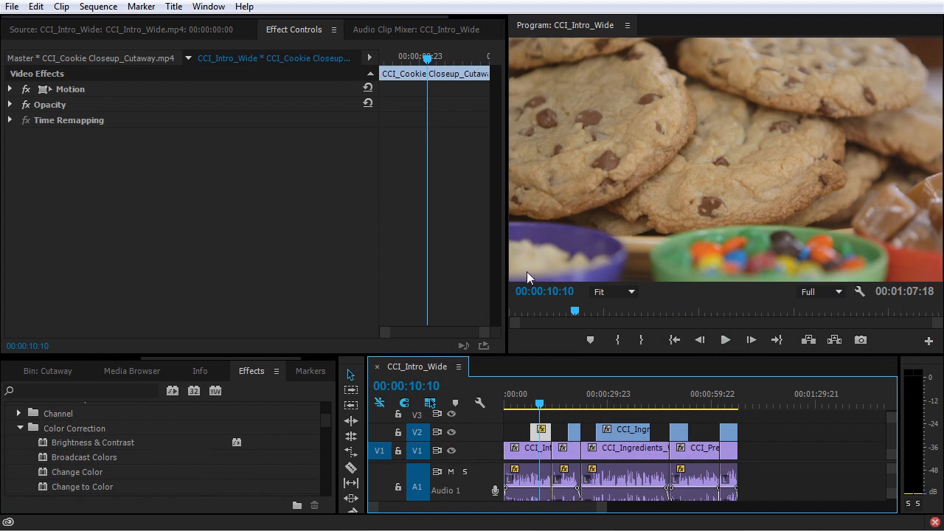
# Find RGB Curves with the effects search "curv" and apply it to the cookie closeup cutaway clip at 00:00:10:10
pyautogui.scroll(-4, 68, 451)
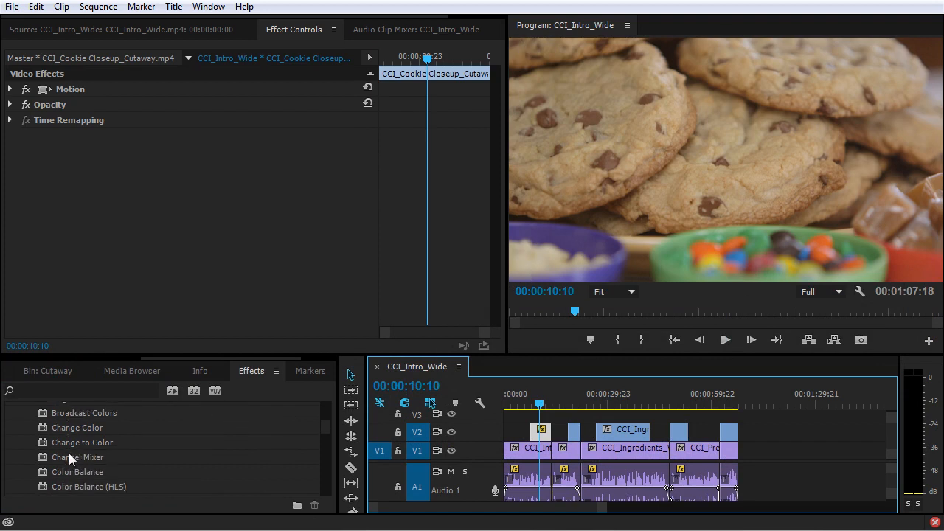
pyautogui.click(66, 387)
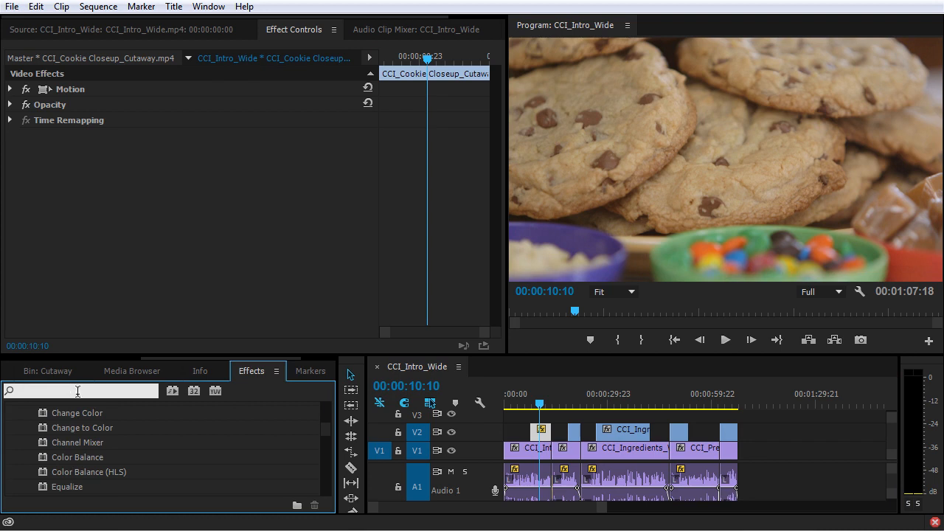
pyautogui.write('curv')
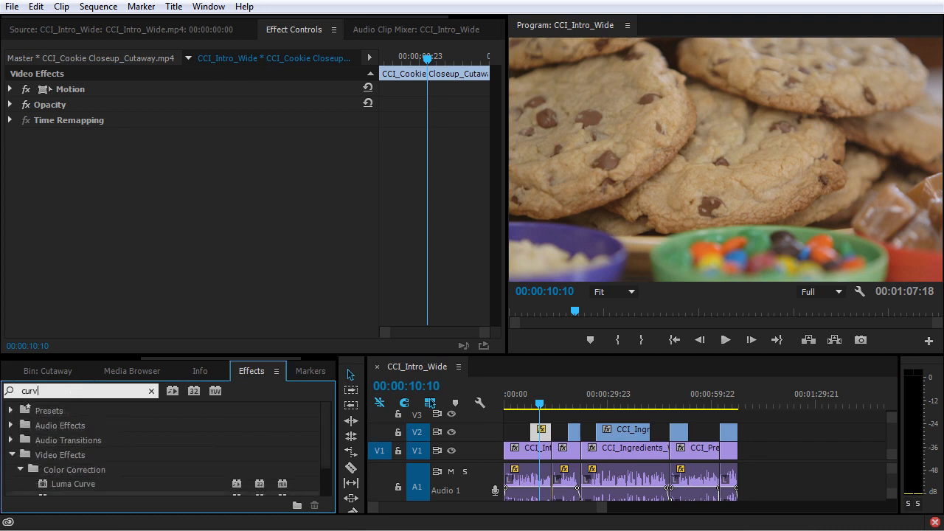
pyautogui.moveTo(50, 459); pyautogui.dragTo(542, 431)
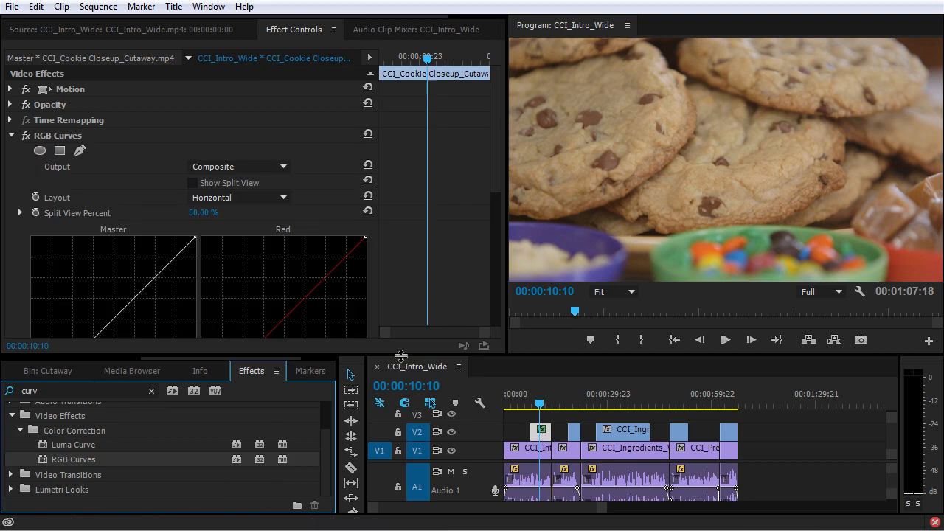
# Add a midtone point to the Master curve and pull it down to darken the cutaway clip
pyautogui.moveTo(392, 354); pyautogui.dragTo(408, 471)
pyautogui.moveTo(496, 159); pyautogui.dragTo(497, 199)
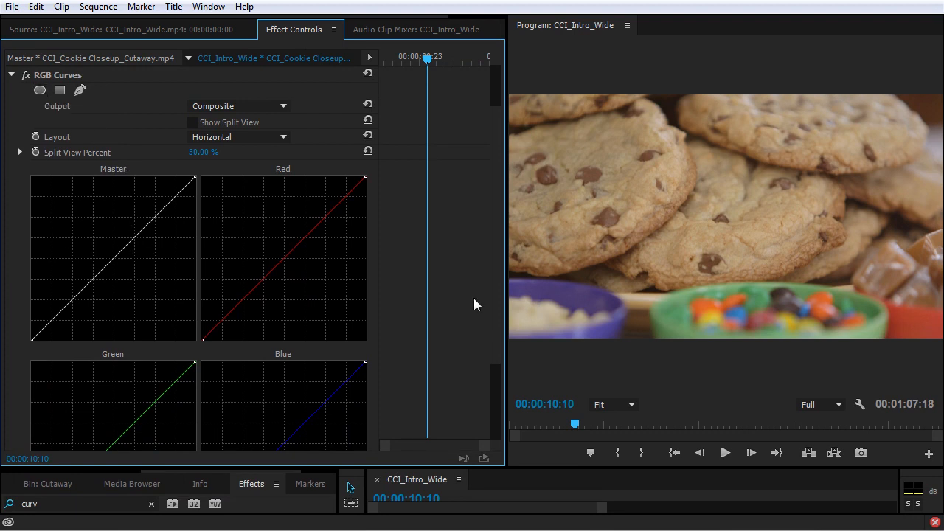
pyautogui.moveTo(124, 251)
pyautogui.mouseDown()
pyautogui.moveTo(131, 274)
pyautogui.moveTo(130, 261)
pyautogui.mouseUp()
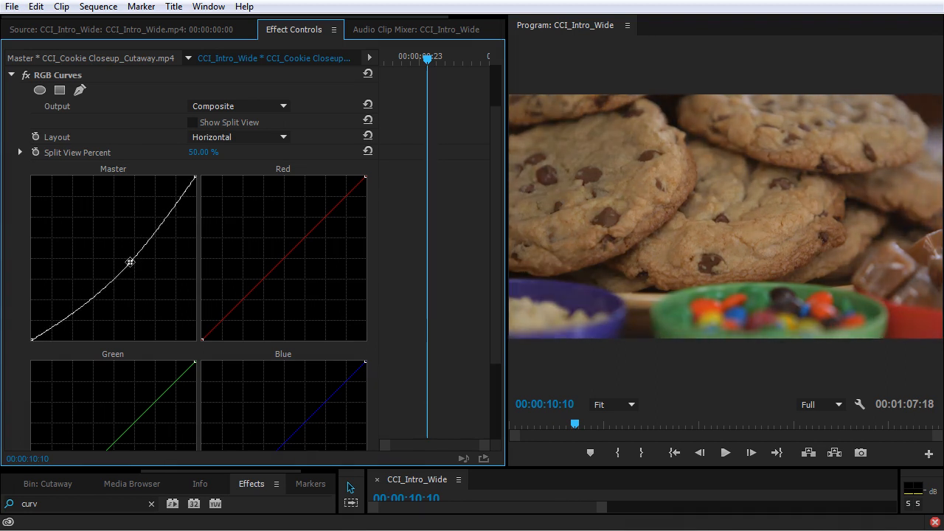
# Add an elliptical mask to RGB Curves and stretch it to cover most of the frame
pyautogui.click(39, 91)
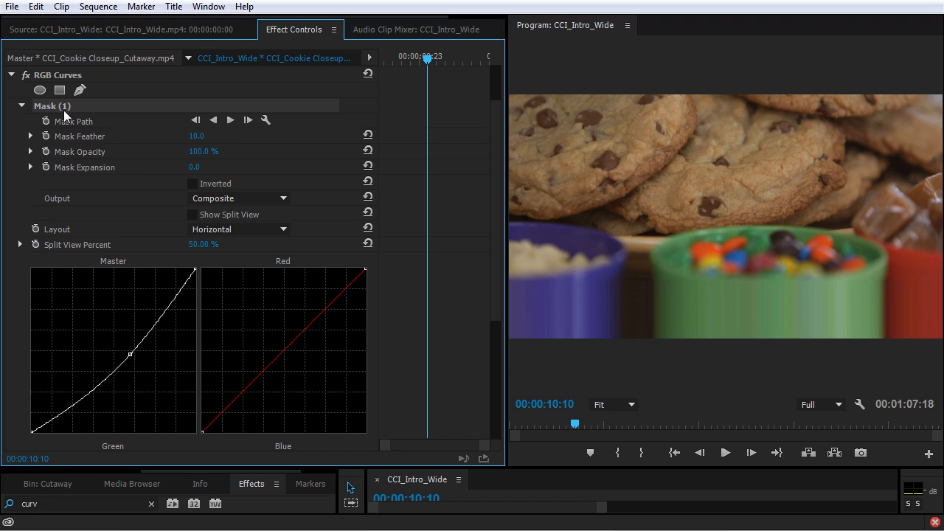
pyautogui.moveTo(781, 219); pyautogui.dragTo(941, 218)
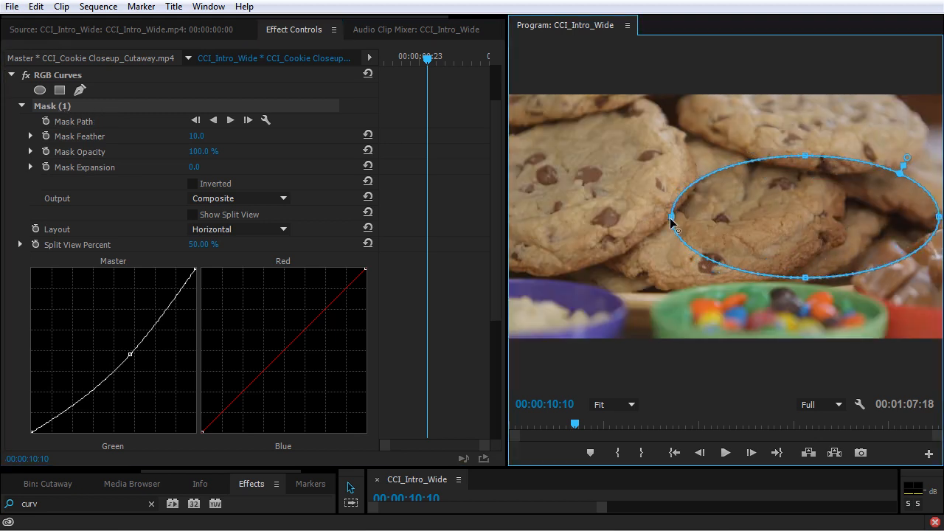
pyautogui.moveTo(672, 220); pyautogui.dragTo(522, 233)
pyautogui.moveTo(730, 155); pyautogui.dragTo(730, 104)
pyautogui.moveTo(730, 278); pyautogui.dragTo(729, 326)
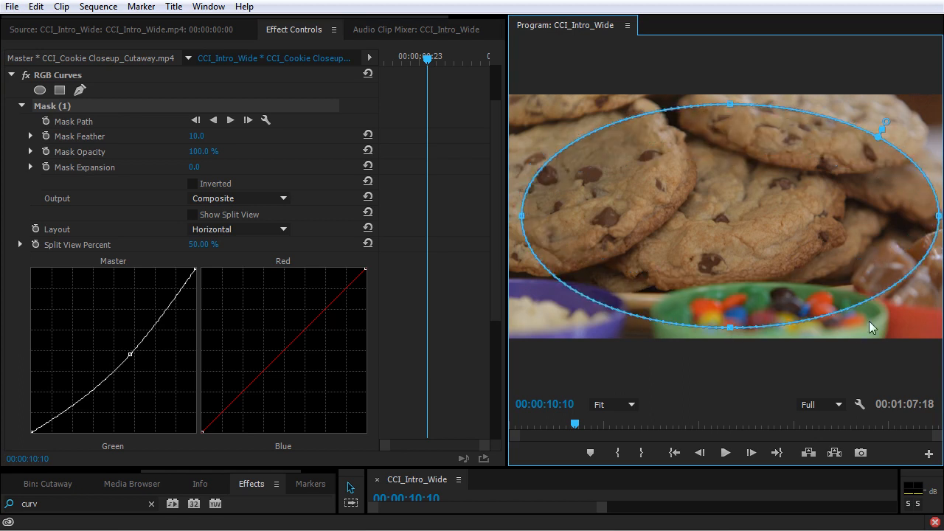
# Add points to the mask path and pull them toward the frame's four corners to form a rounded rectangle
pyautogui.moveTo(867, 302); pyautogui.dragTo(908, 321)
pyautogui.click(586, 297)
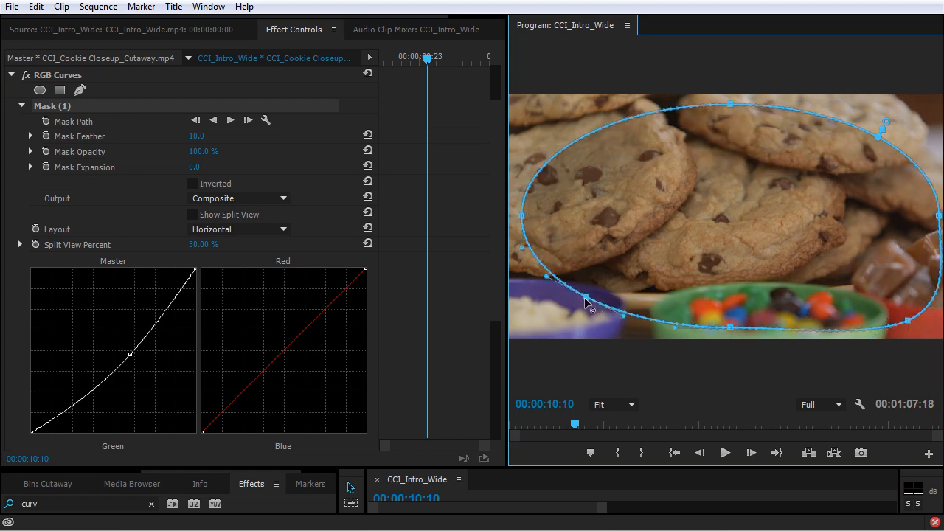
pyautogui.moveTo(586, 297); pyautogui.dragTo(545, 321)
pyautogui.moveTo(576, 139); pyautogui.dragTo(546, 112)
pyautogui.moveTo(858, 128); pyautogui.dragTo(900, 108)
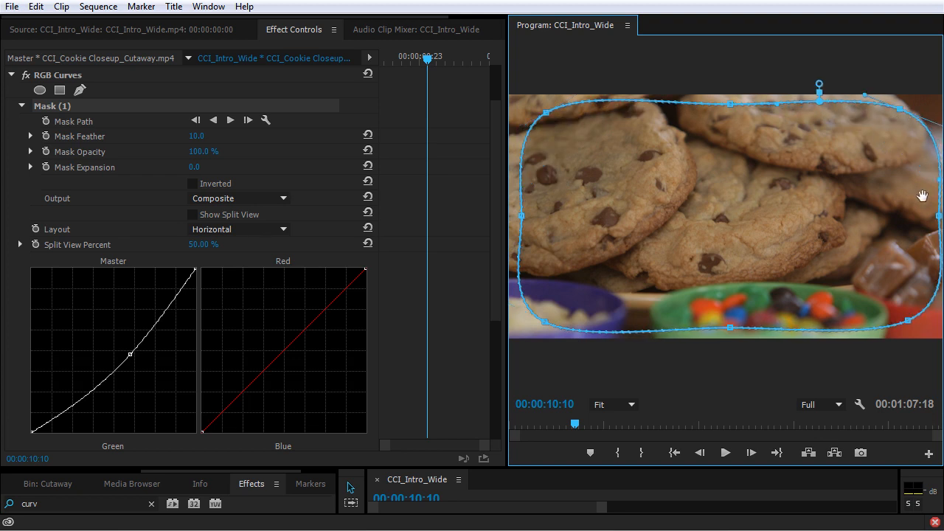
# Invert the mask with feather 203 and expansion 15, and lower the Master curve's midtones further for a stronger vignette
pyautogui.click(194, 184)
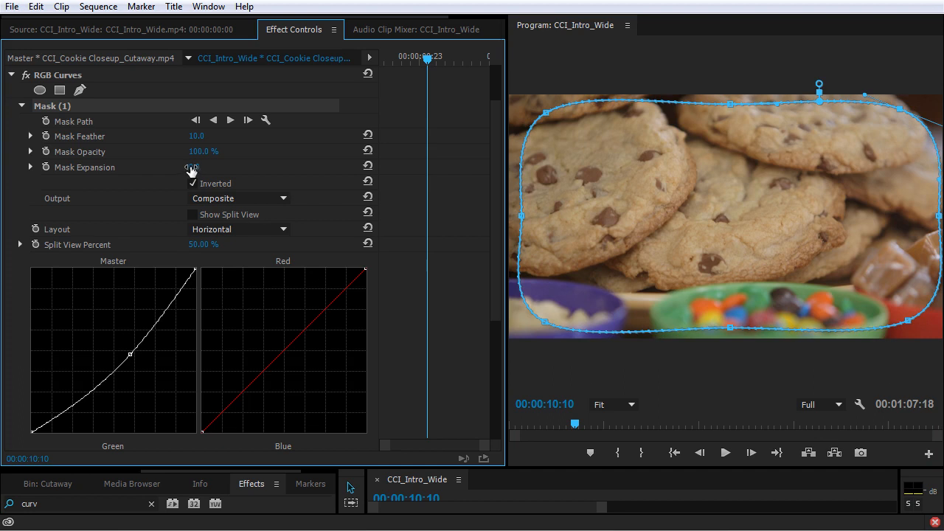
pyautogui.moveTo(196, 136); pyautogui.dragTo(267, 136)
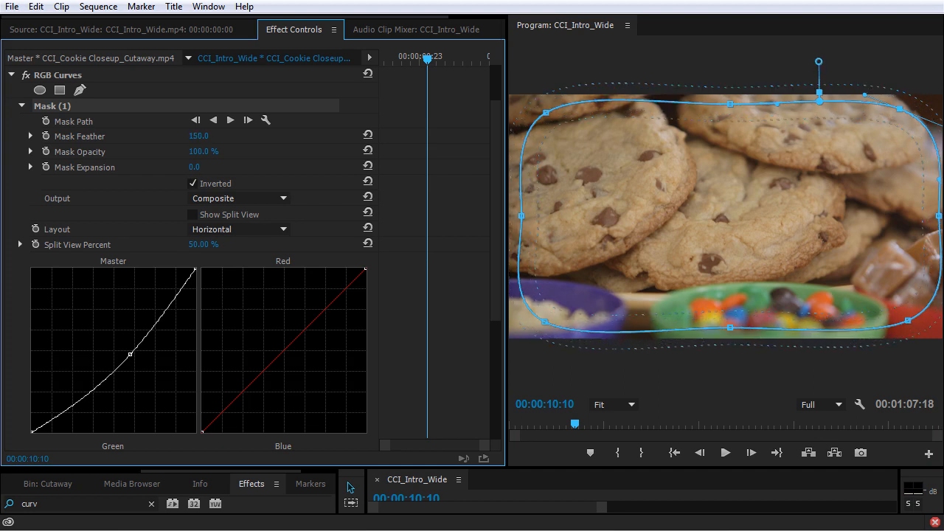
pyautogui.moveTo(194, 167); pyautogui.dragTo(205, 167)
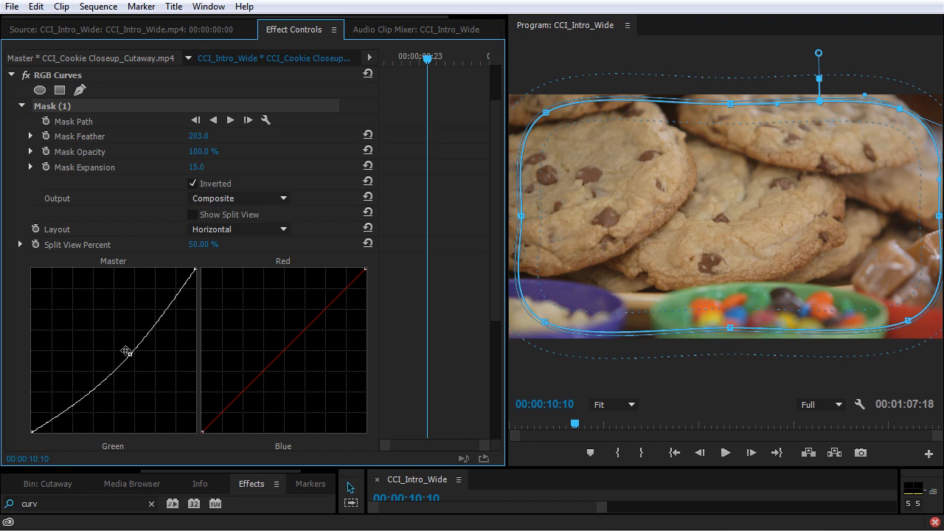
pyautogui.moveTo(130, 354)
pyautogui.mouseDown()
pyautogui.moveTo(139, 366)
pyautogui.moveTo(131, 368)
pyautogui.mouseUp()
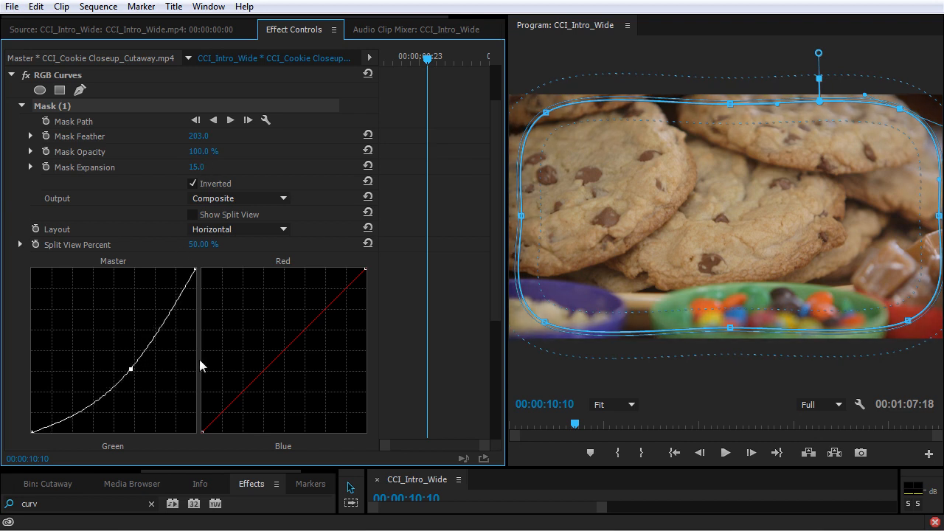
pyautogui.click(392, 324)
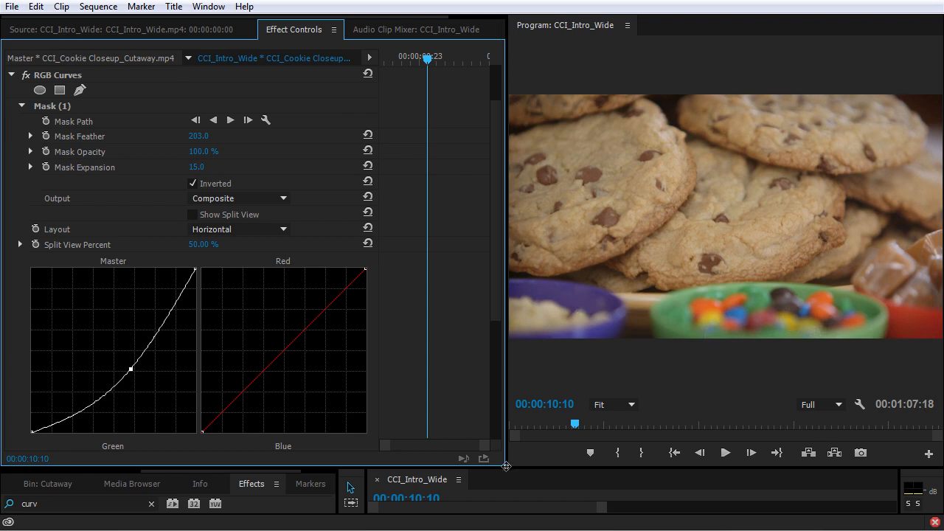
# Move the playhead to 00:00:15:03 in the sequence and show the project's top-level asset list
pyautogui.moveTo(505, 469); pyautogui.dragTo(459, 317)
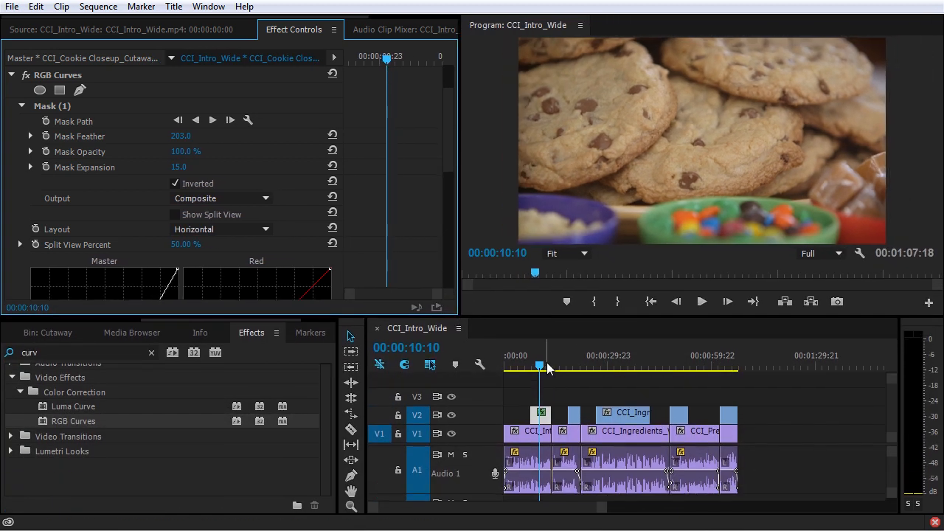
pyautogui.moveTo(550, 368); pyautogui.dragTo(559, 370)
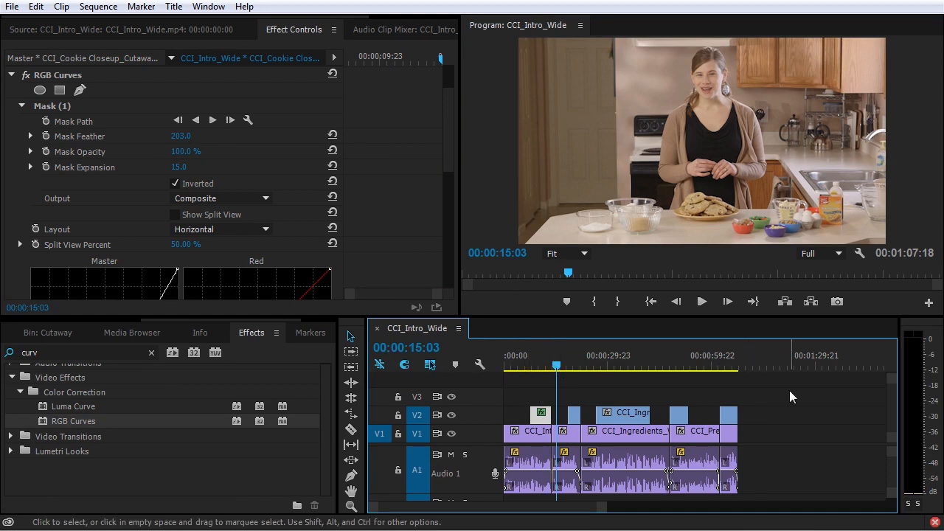
pyautogui.click(77, 321)
pyautogui.click(78, 331)
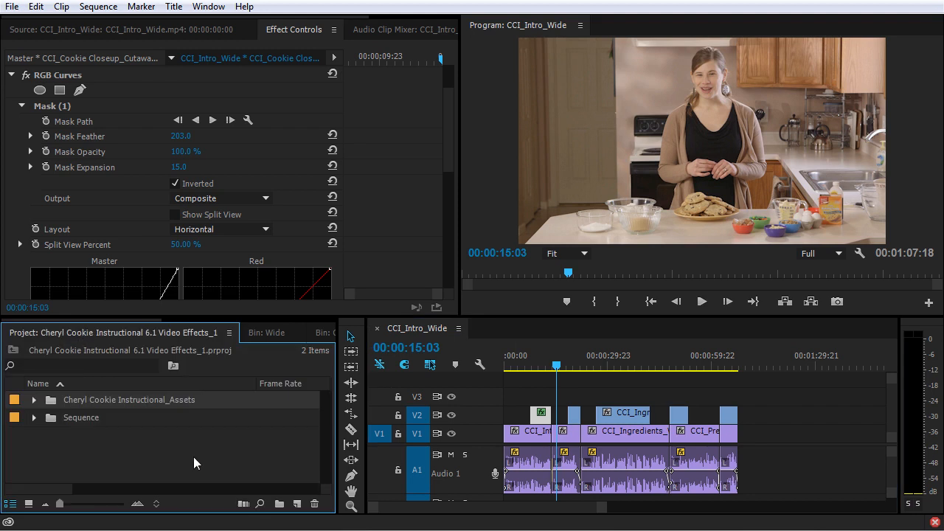
# Create a 1920 x 1080 adjustment layer at 23.976fps and place it on V3, extending it across the whole sequence
pyautogui.click(298, 503)
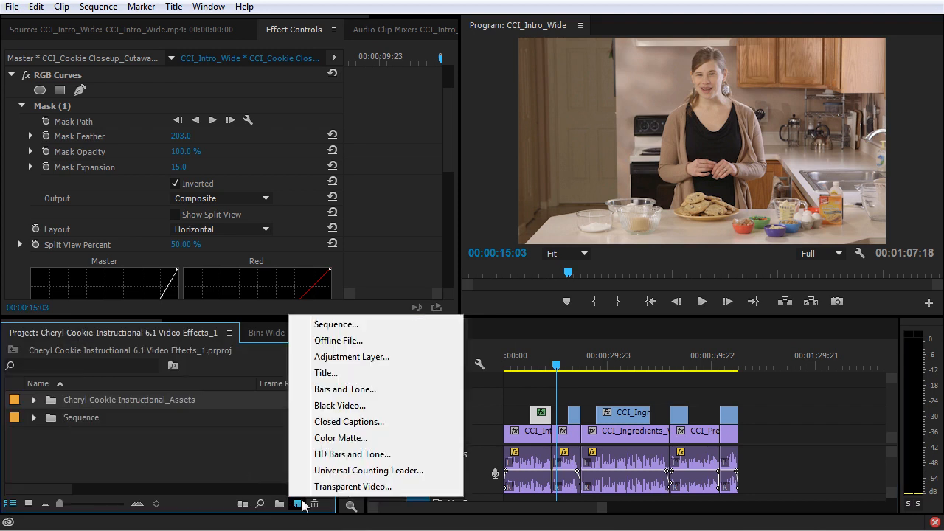
pyautogui.click(385, 358)
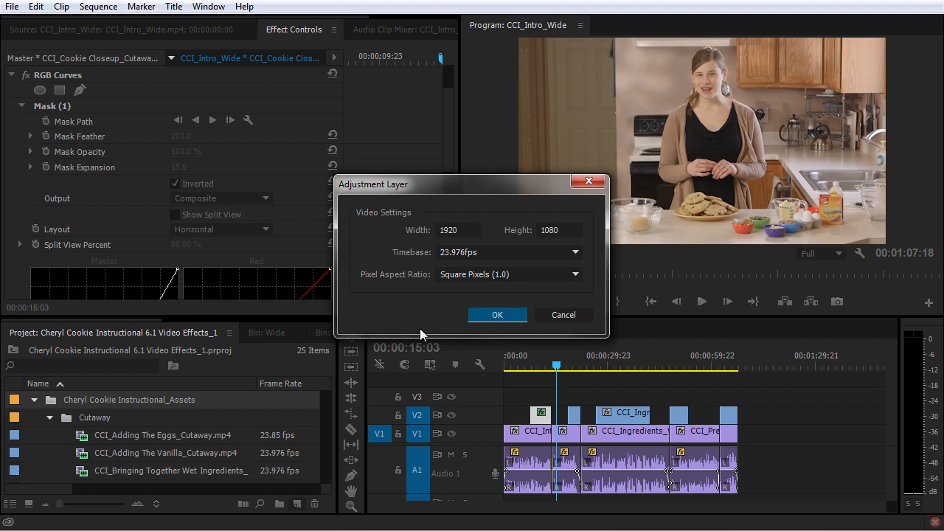
pyautogui.click(483, 315)
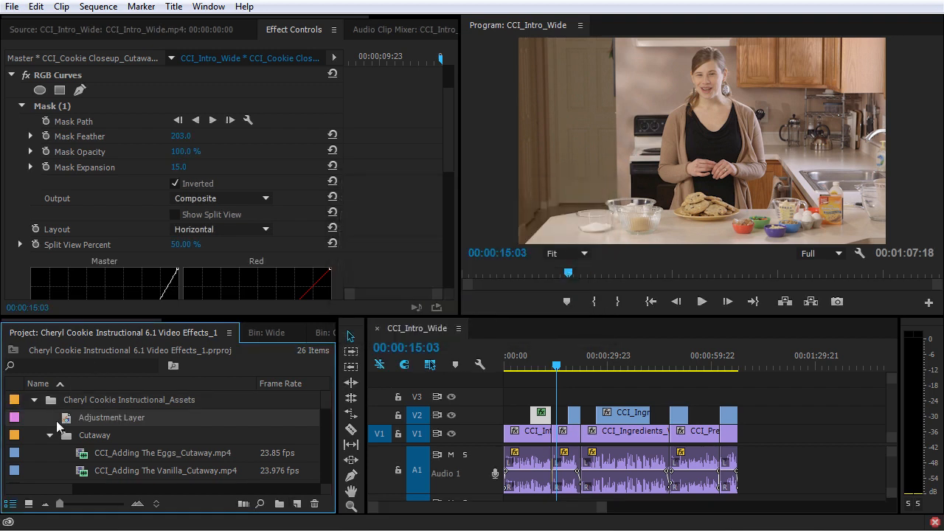
pyautogui.moveTo(67, 420); pyautogui.dragTo(734, 405)
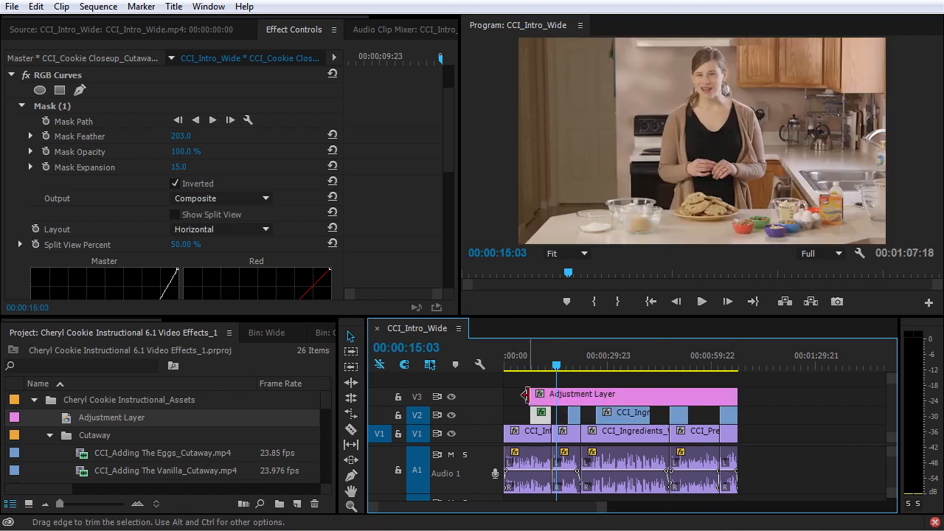
pyautogui.moveTo(531, 394); pyautogui.dragTo(481, 404)
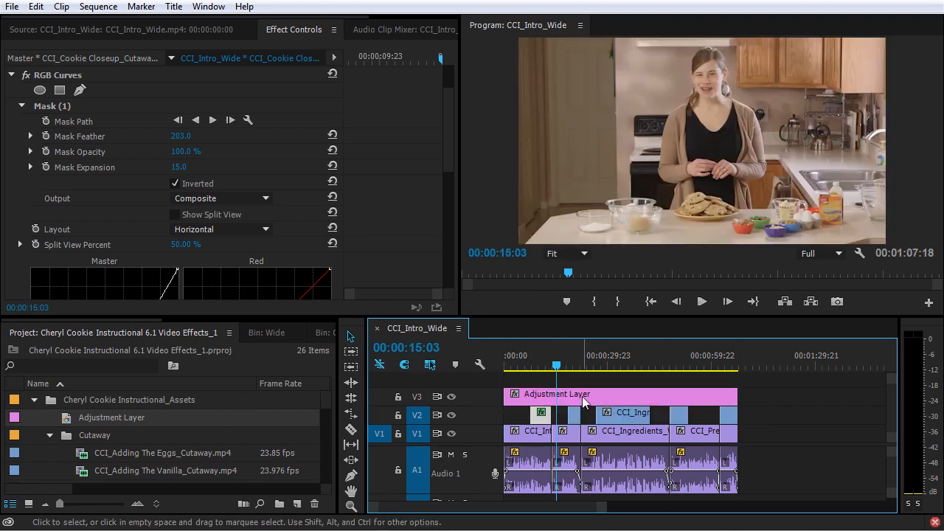
# Move the masked RGB Curves effect from the cookie closeup cutaway onto the adjustment layer
pyautogui.click(539, 367)
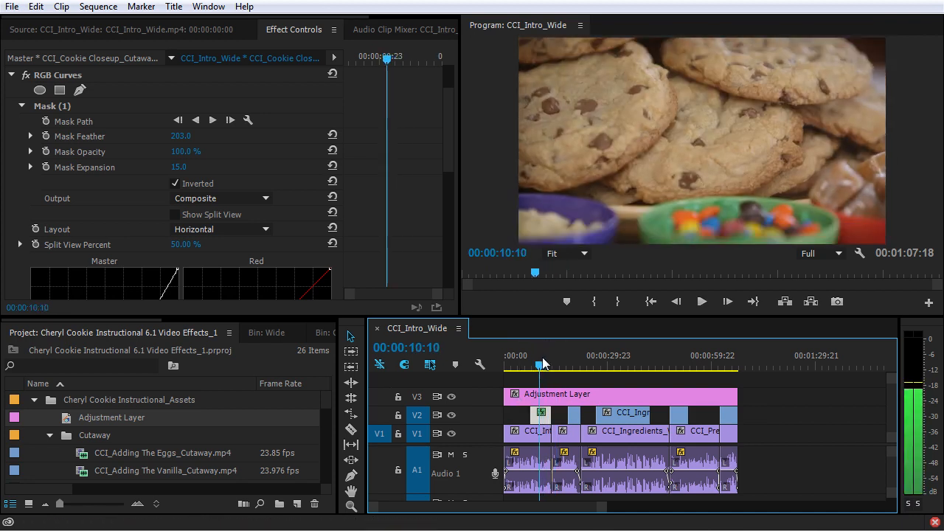
pyautogui.click(62, 78)
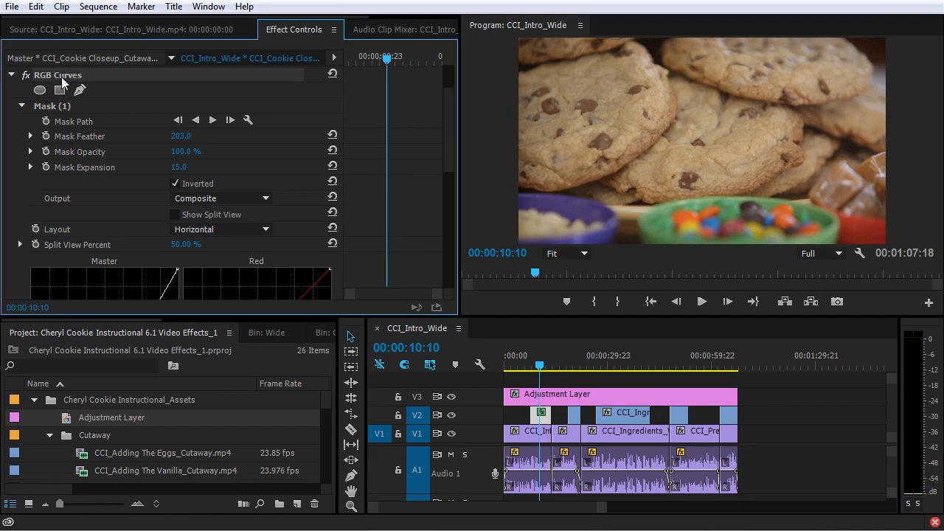
pyautogui.press('Delete')
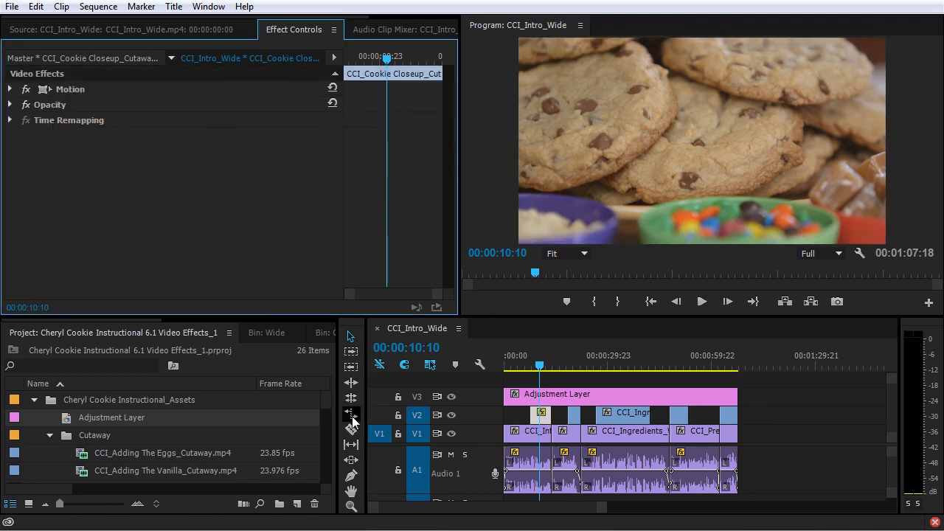
pyautogui.click(581, 398)
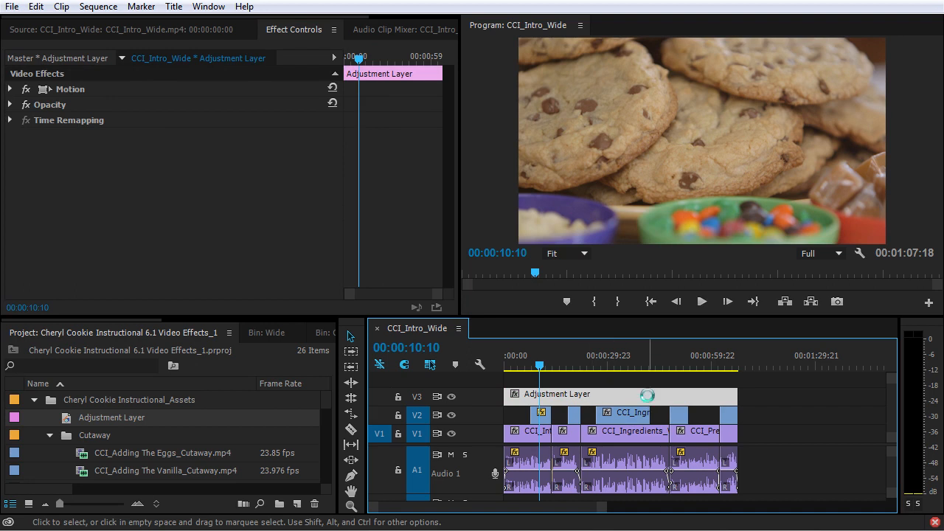
pyautogui.hotkey('ctrl', 'z')
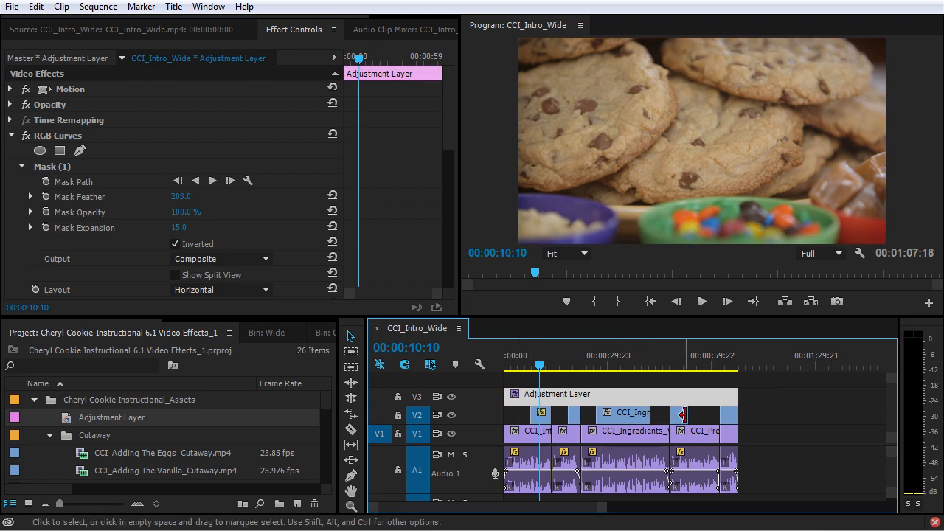
# Check the vignette at 00:00:35:14 by moving the ingredients cutaway to V4 above the adjustment layer and returning it to V2
pyautogui.moveTo(527, 364); pyautogui.dragTo(516, 363)
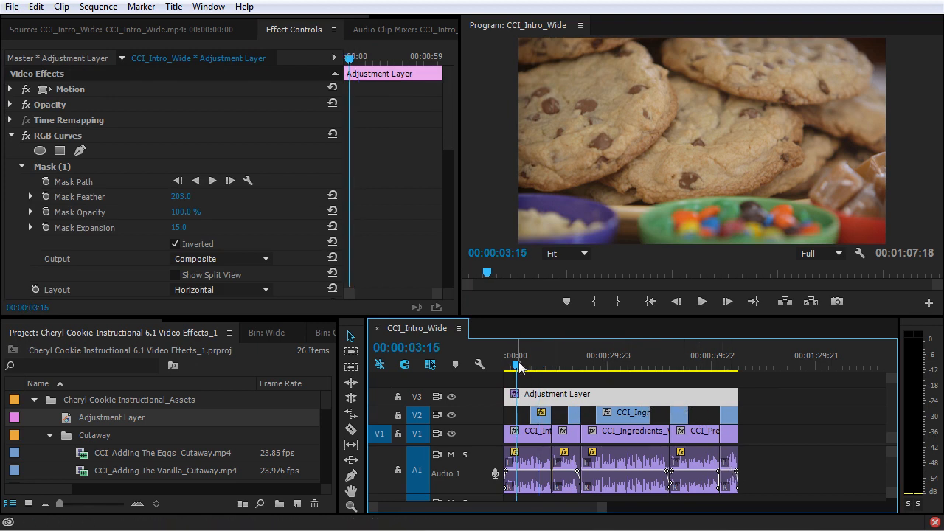
pyautogui.moveTo(589, 360); pyautogui.dragTo(626, 362)
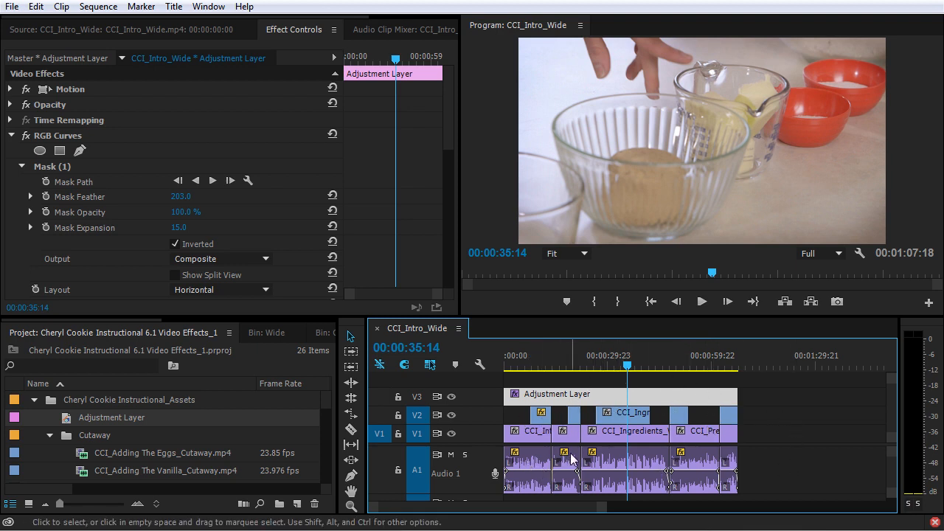
pyautogui.moveTo(627, 413); pyautogui.dragTo(631, 382)
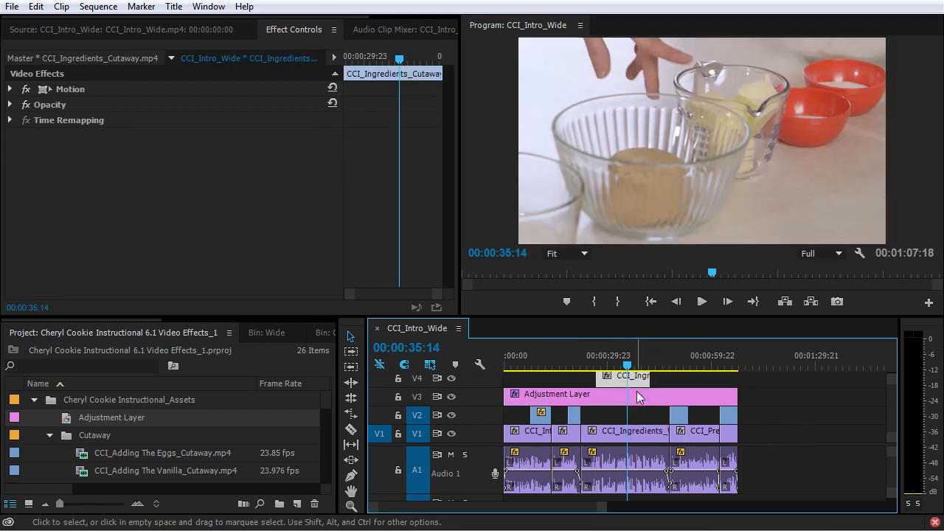
pyautogui.moveTo(641, 381); pyautogui.dragTo(642, 415)
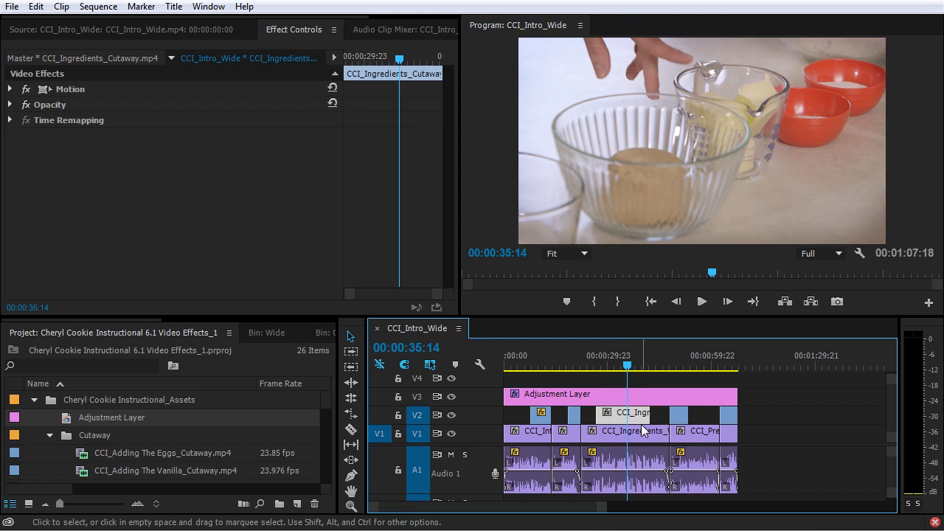
# Delete the adjustment layer from the sequence and collapse the Cheryl Cookie Instructional_Assets folder
pyautogui.click(597, 396)
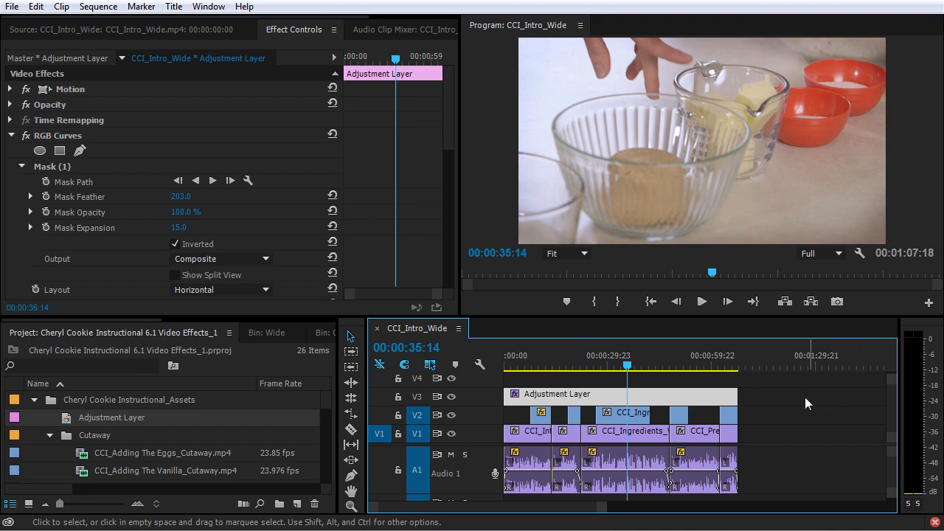
pyautogui.press('Delete')
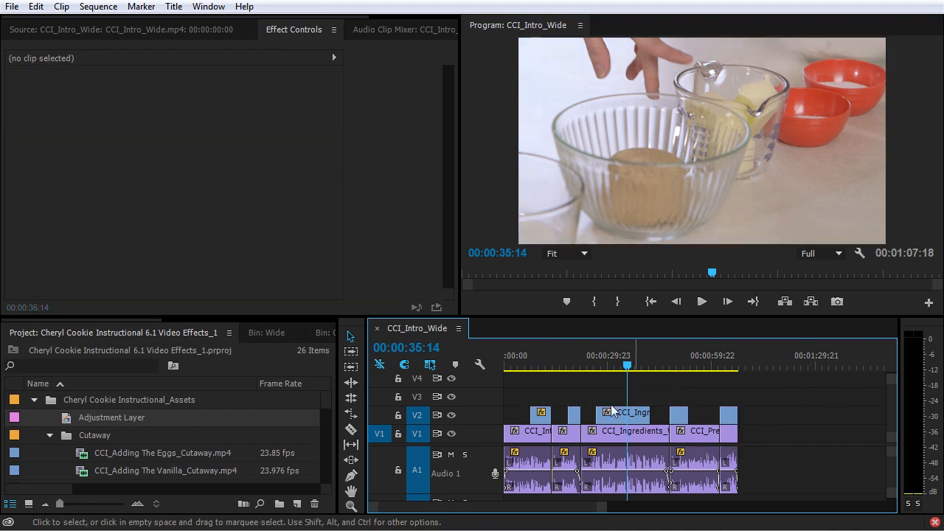
pyautogui.click(34, 400)
# Clear the effects search and find Cross Dissolve among the Dissolve video transitions
pyautogui.scroll(-3, 298, 318)
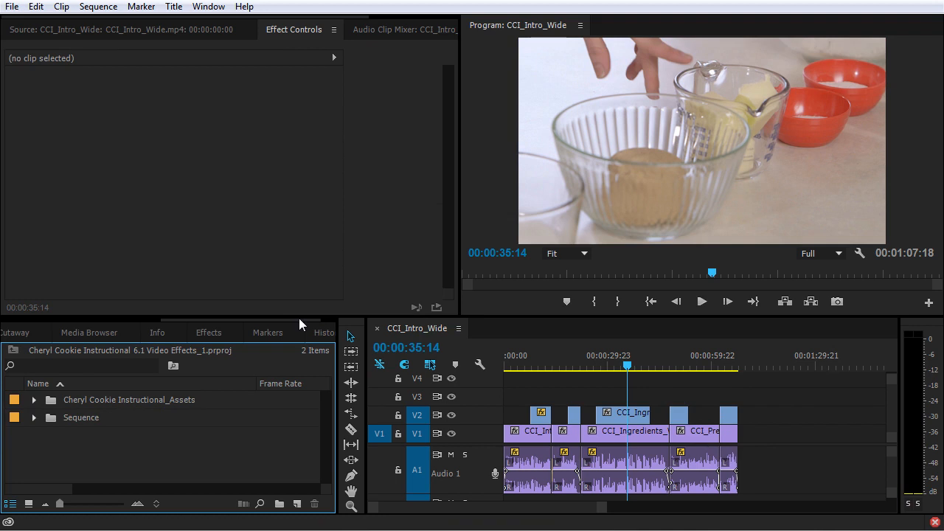
pyautogui.click(209, 333)
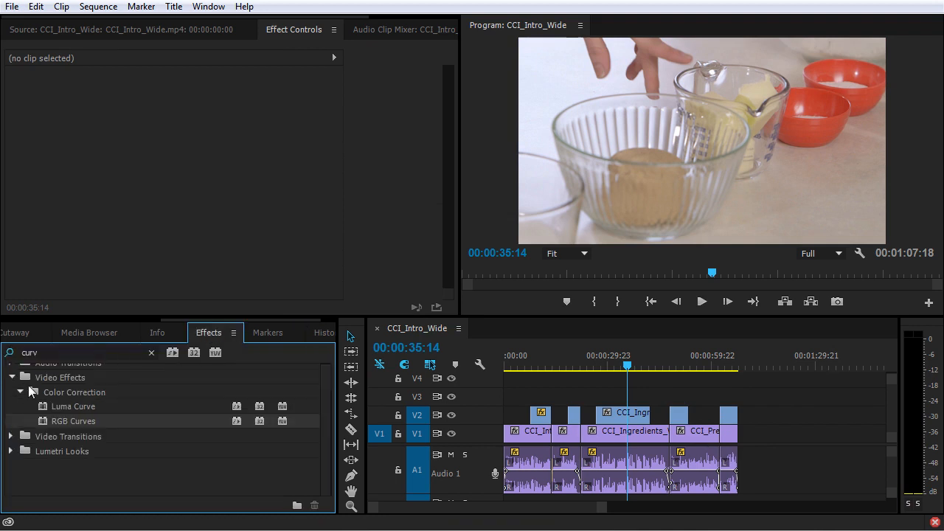
pyautogui.click(152, 353)
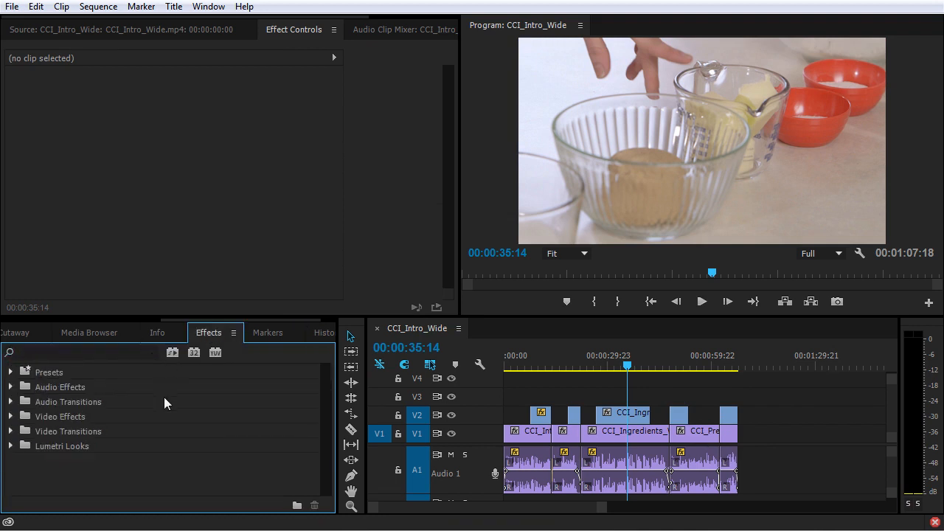
pyautogui.click(11, 431)
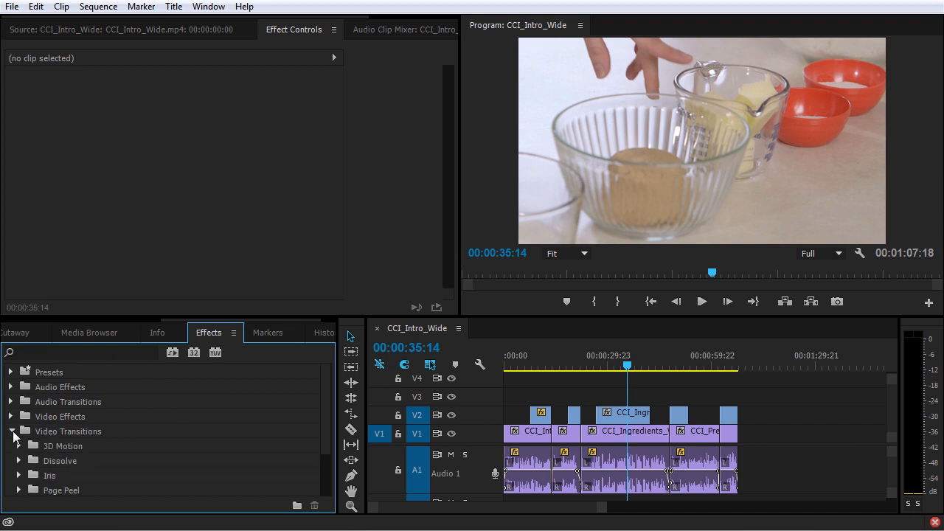
pyautogui.scroll(-2, 62, 448)
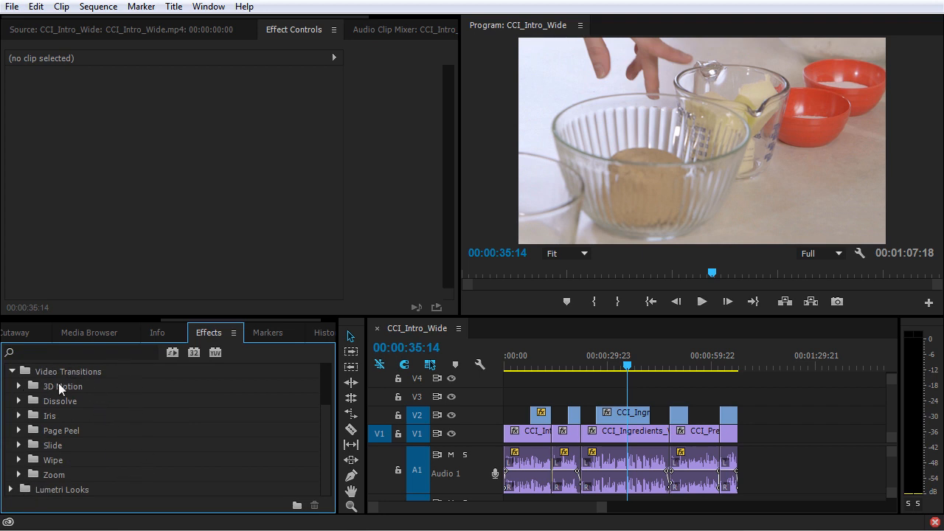
pyautogui.click(19, 400)
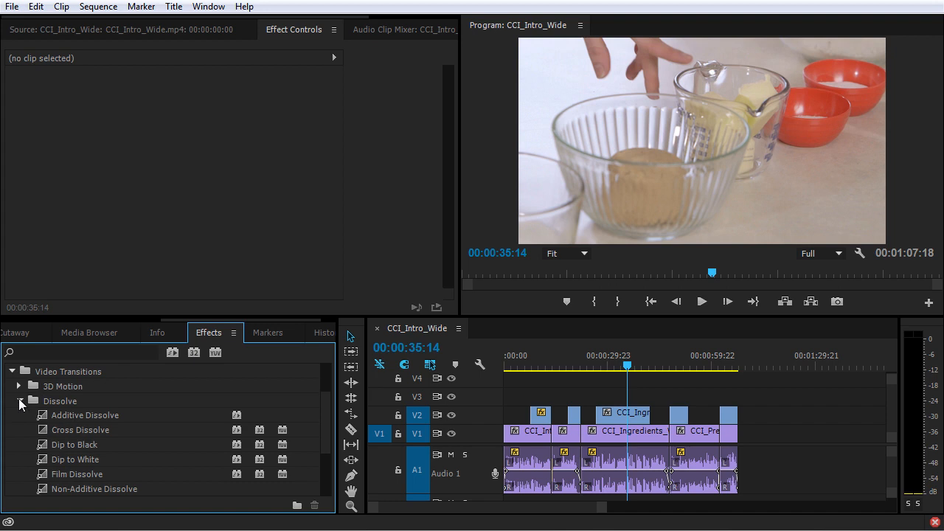
pyautogui.click(63, 430)
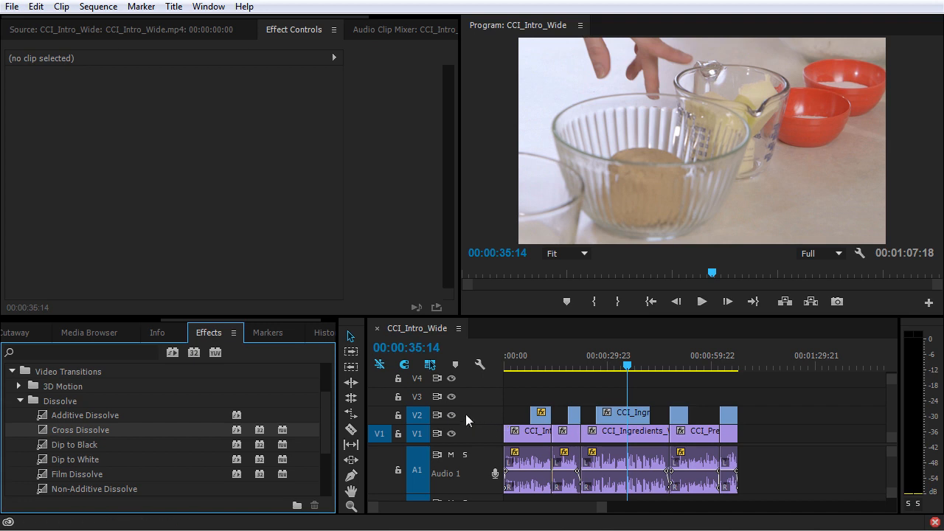
# Hide track V2 and add a Cross Dissolve at the cut between the two CCI_Intro_Wide clips on V1
pyautogui.click(453, 419)
pyautogui.click(452, 416)
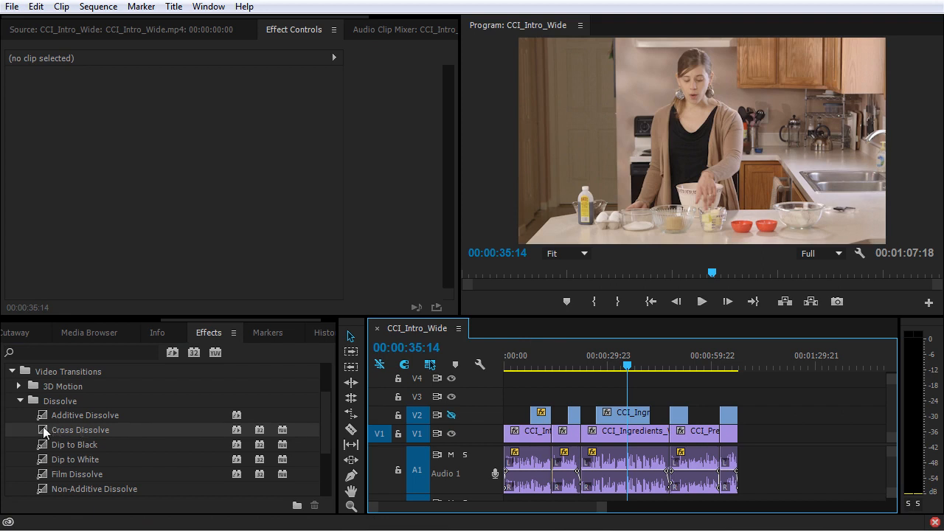
pyautogui.moveTo(43, 426); pyautogui.dragTo(552, 436)
# Play the sequence from 00:00:13:05 through the new Cross Dissolve to review the transition
pyautogui.click(551, 358)
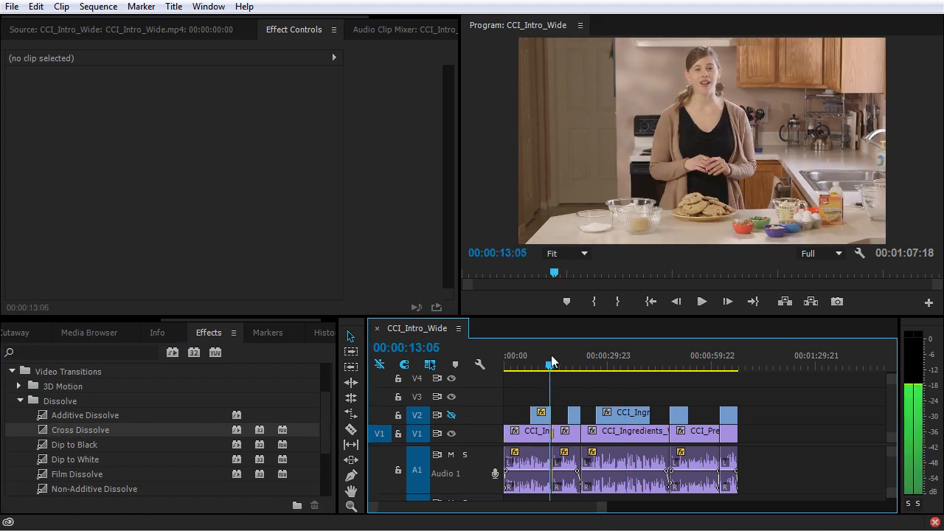
pyautogui.press('=')
pyautogui.press('=')
pyautogui.press('=')
pyautogui.press('=')
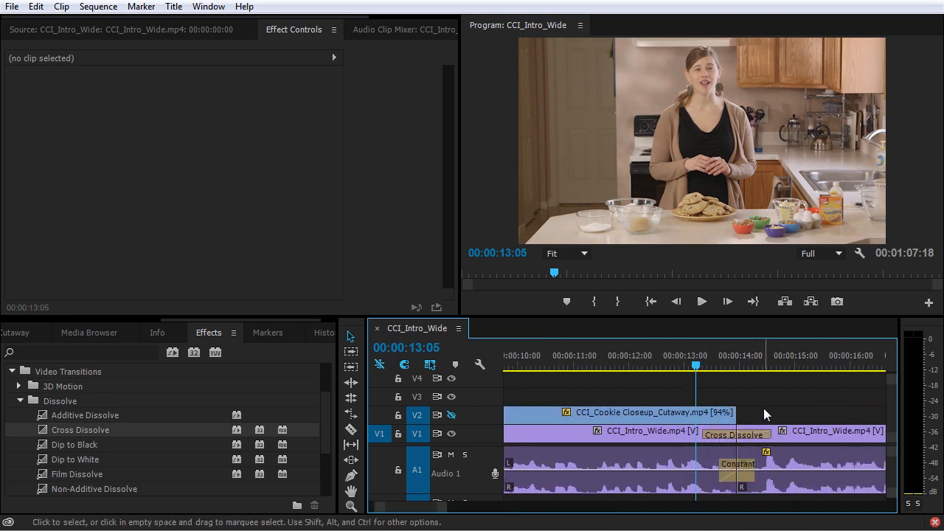
pyautogui.press('space')
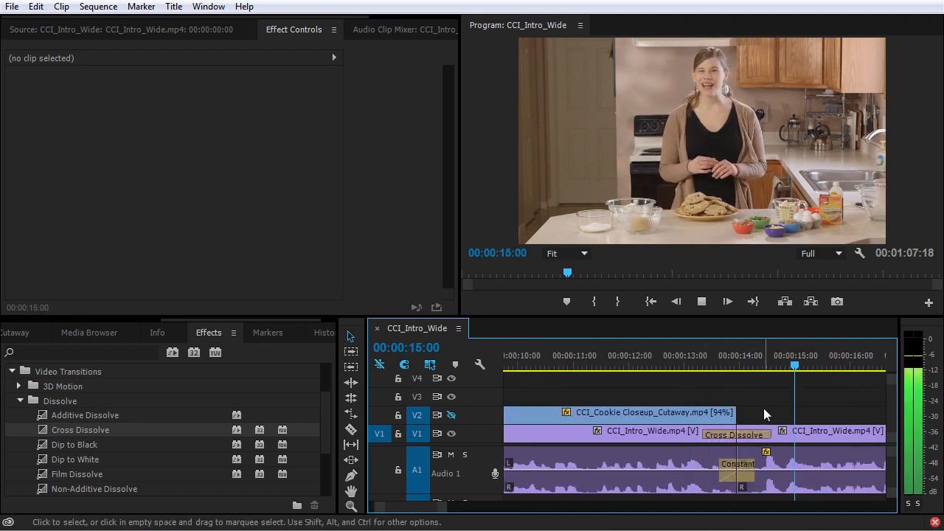
pyautogui.press('space')
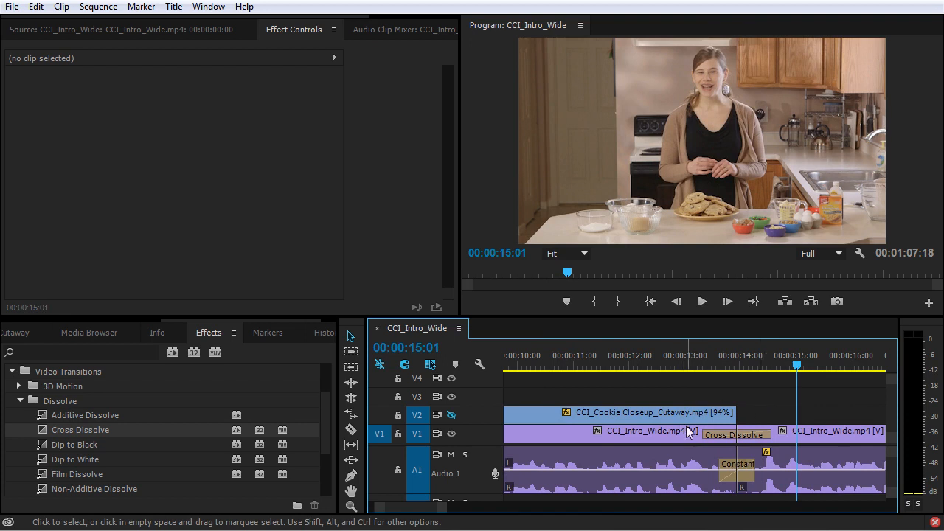
# Try applying the default Cross Dissolve to the V1 and V2 edits at 00:00:22:10
pyautogui.click(664, 435)
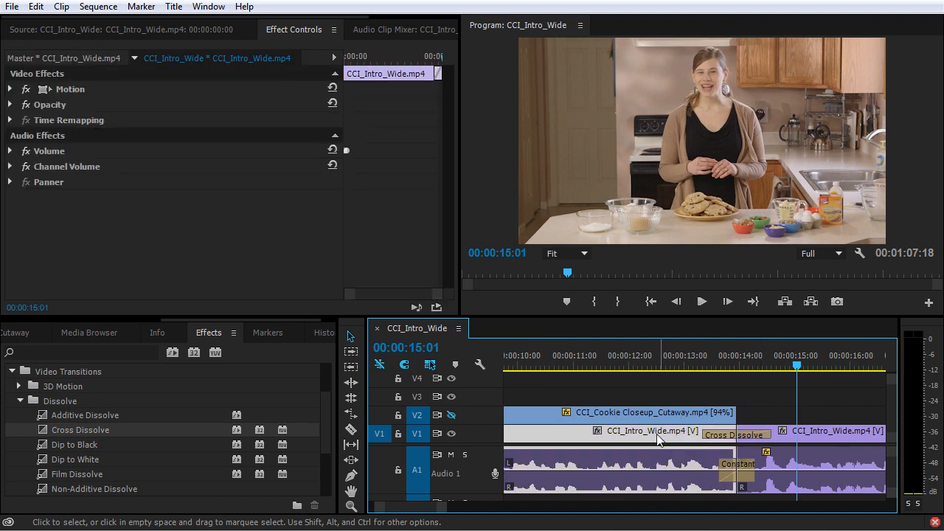
pyautogui.click(823, 432)
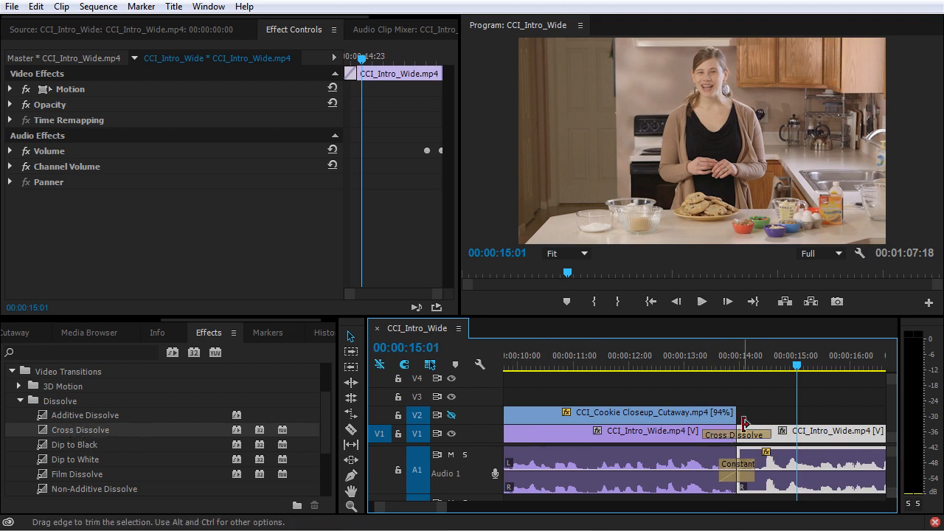
pyautogui.press('Down')
pyautogui.press('Down')
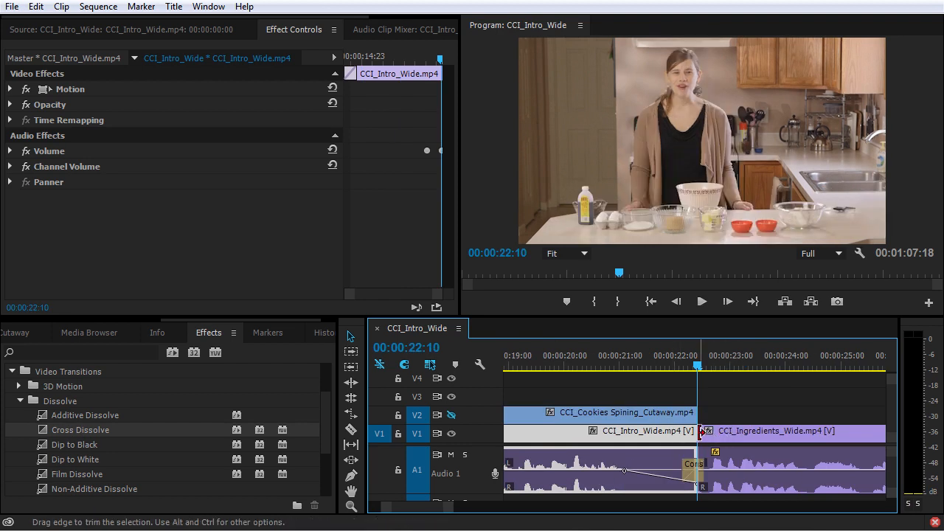
pyautogui.click(709, 416)
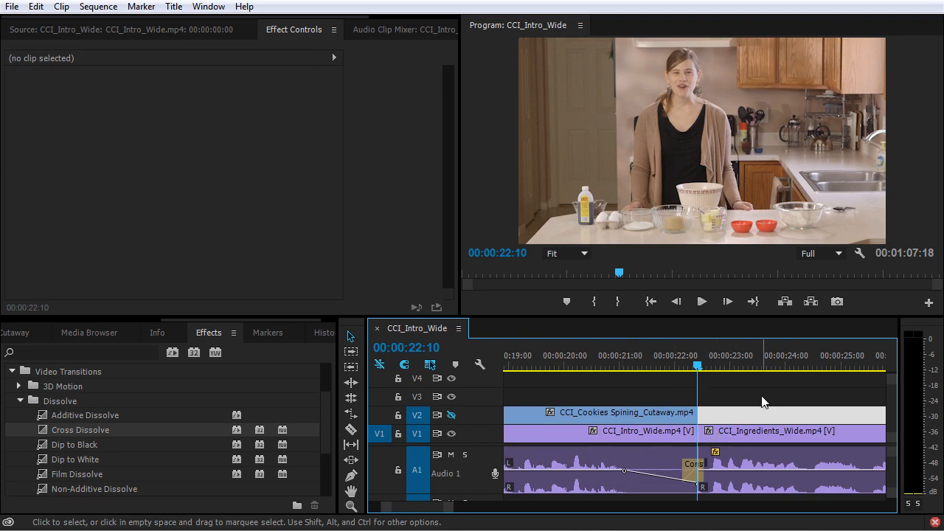
pyautogui.hotkey('ctrl', 'd')
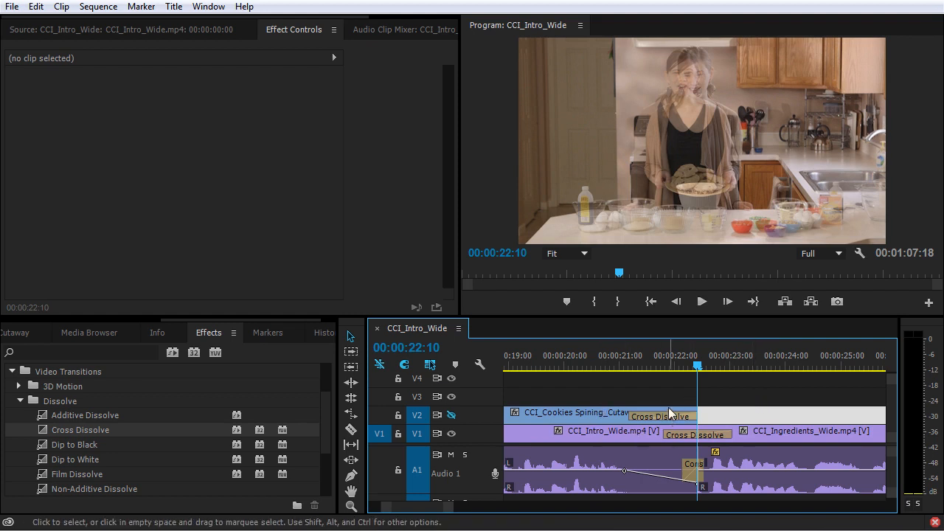
# Select the clips around the 00:00:22:10 cut in turn and undo the Cross Dissolves added there
pyautogui.click(605, 414)
pyautogui.click(621, 433)
pyautogui.click(766, 436)
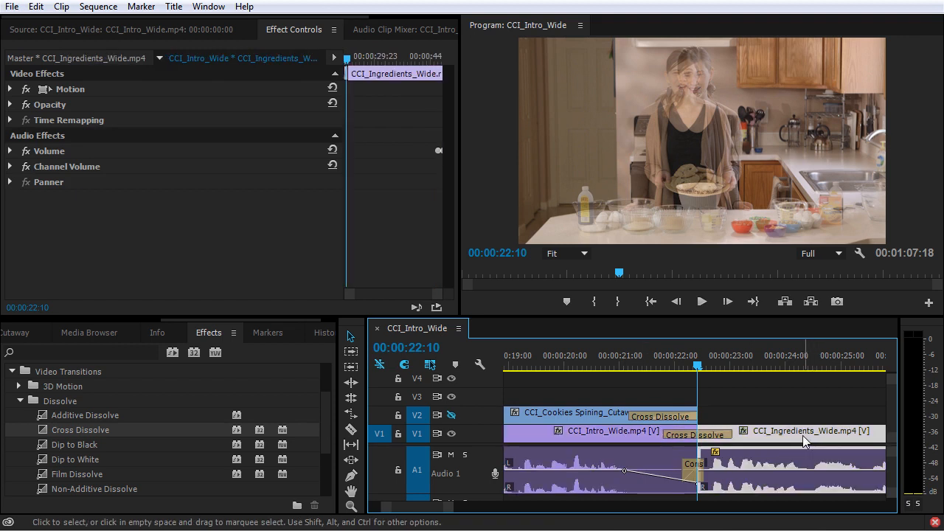
pyautogui.hotkey('ctrl', 'z')
pyautogui.hotkey('ctrl', 'z')
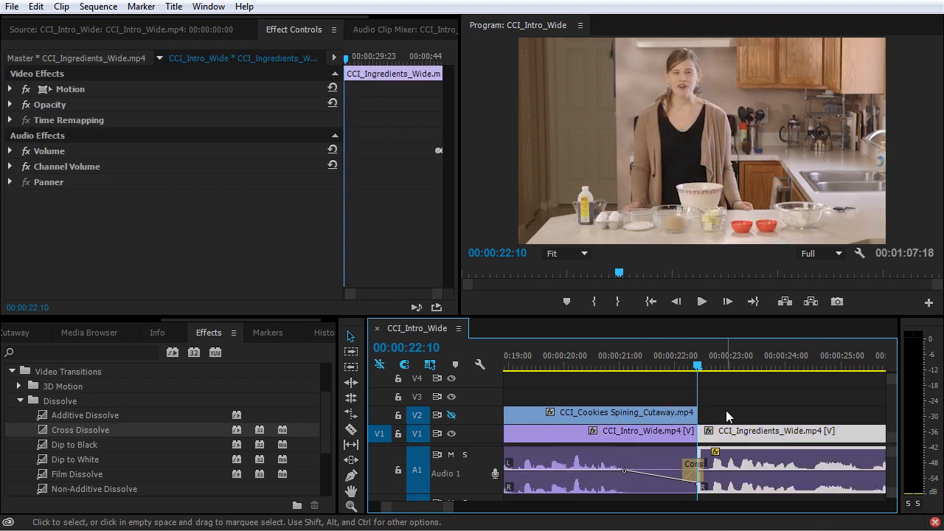
# Apply the default Cross Dissolve to the V1 cut between CCI_Intro_Wide and CCI_Ingredients_Wide at 00:00:22:10
pyautogui.click(701, 433)
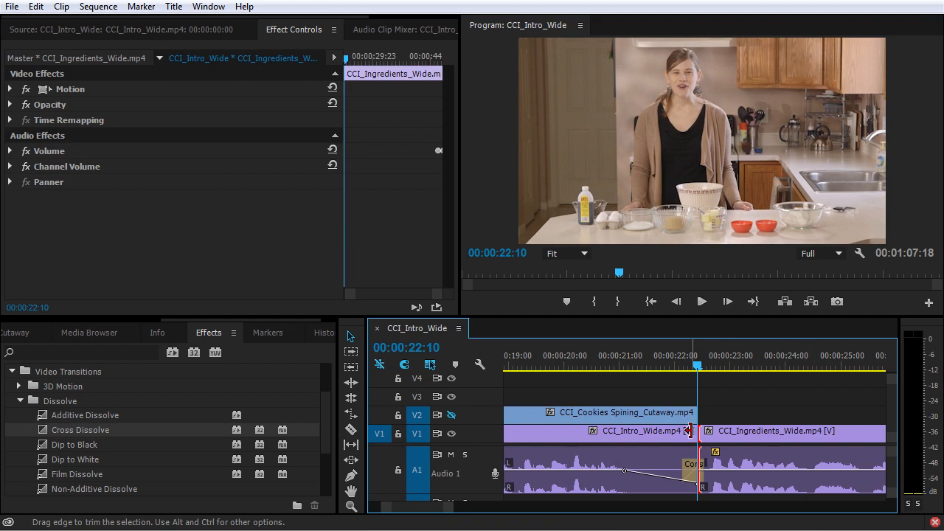
pyautogui.hotkey('ctrl', 'd')
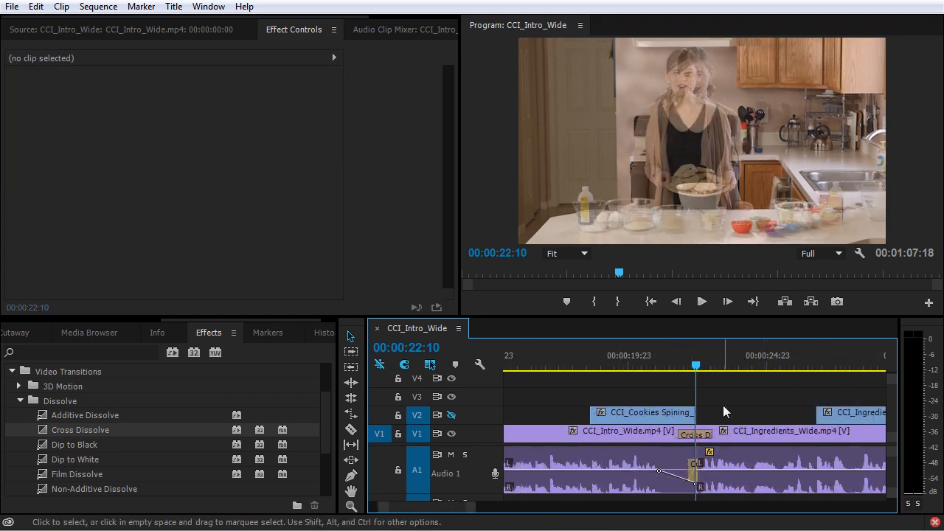
# Add a Cross Dissolve to the start of the first CCI_Intro_Wide clip on V1 and play the opening to review it
pyautogui.press('Home')
pyautogui.moveTo(43, 432); pyautogui.dragTo(514, 435)
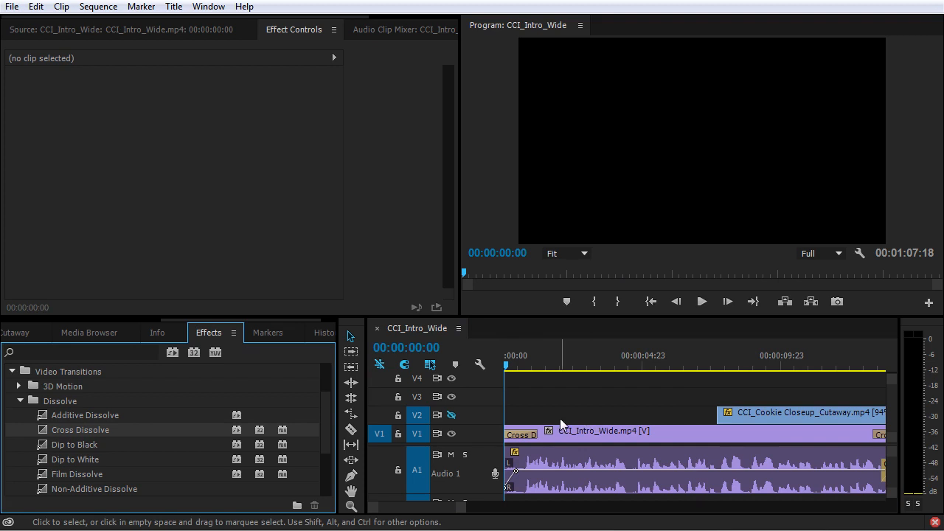
pyautogui.press('space')
pyautogui.press('space')
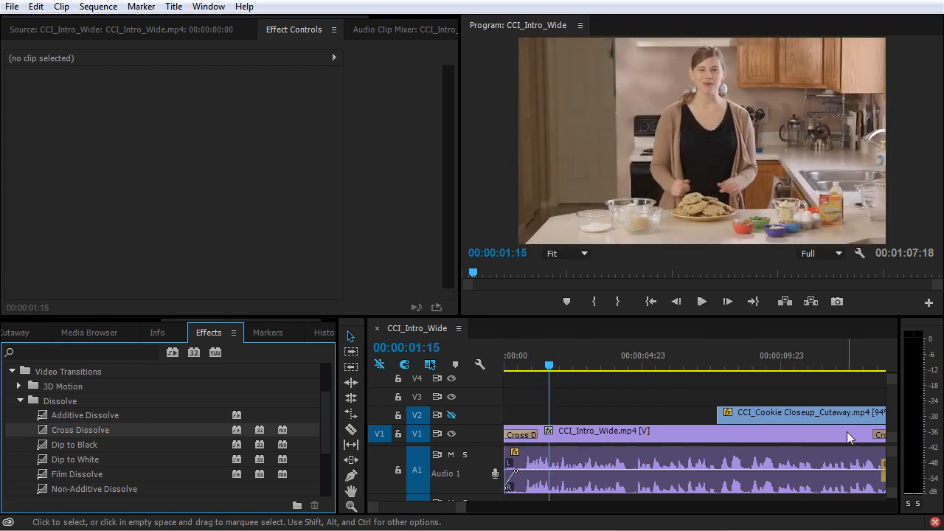
# Delete the Cross Dissolves at the cut between the two CCI_Intro_Wide clips and at the CCI_Ingredients_Wide cut on V1
pyautogui.press('-')
pyautogui.press('-')
pyautogui.click(603, 435)
pyautogui.press('Delete')
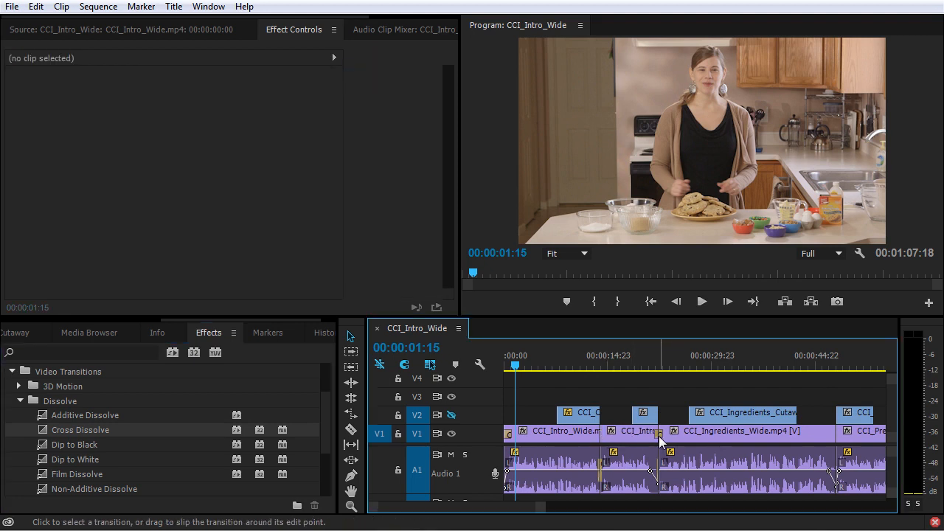
pyautogui.click(659, 435)
pyautogui.press('Delete')
# Move the playhead to 00:00:07:11 and add a Cross Dissolve to the start of the CCI_Cookie Closeup_Cutaway clip on V2
pyautogui.click(556, 364)
pyautogui.press('=')
pyautogui.press('=')
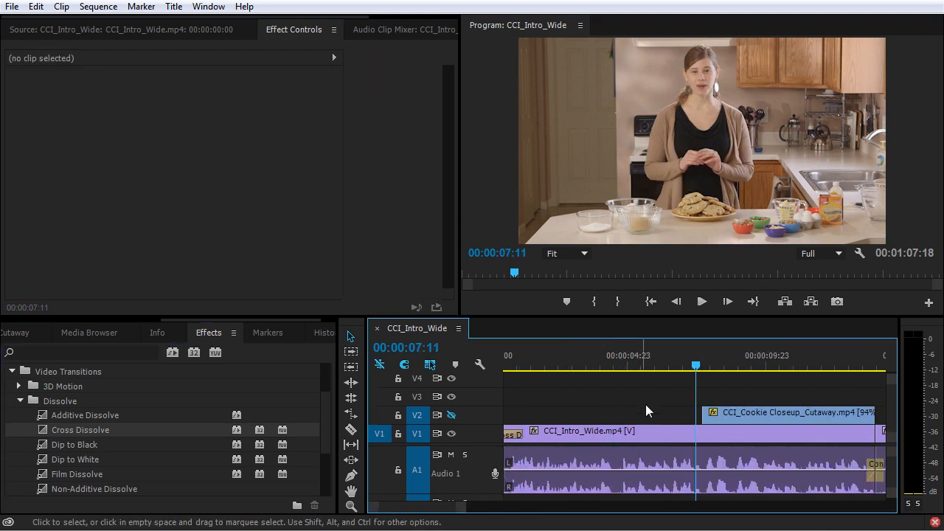
pyautogui.click(704, 415)
pyautogui.moveTo(113, 424); pyautogui.dragTo(721, 416)
# Play the new dissolve on V2, turn that track's output back on, and replay the transition into the cookie closeup
pyautogui.press('space')
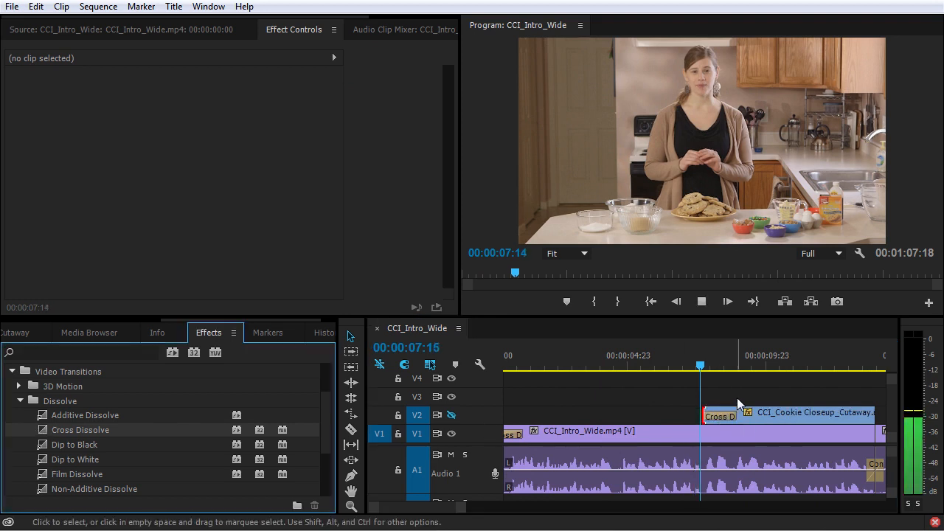
pyautogui.press('space')
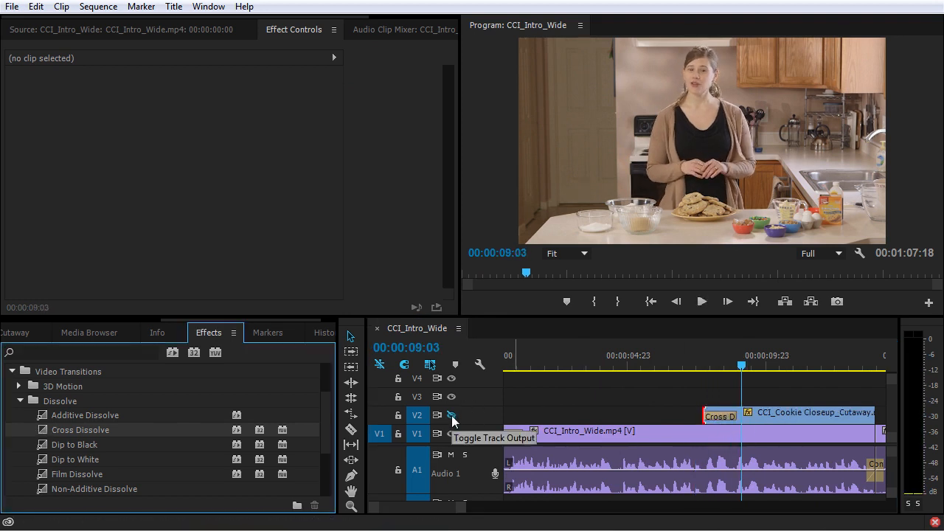
pyautogui.click(452, 416)
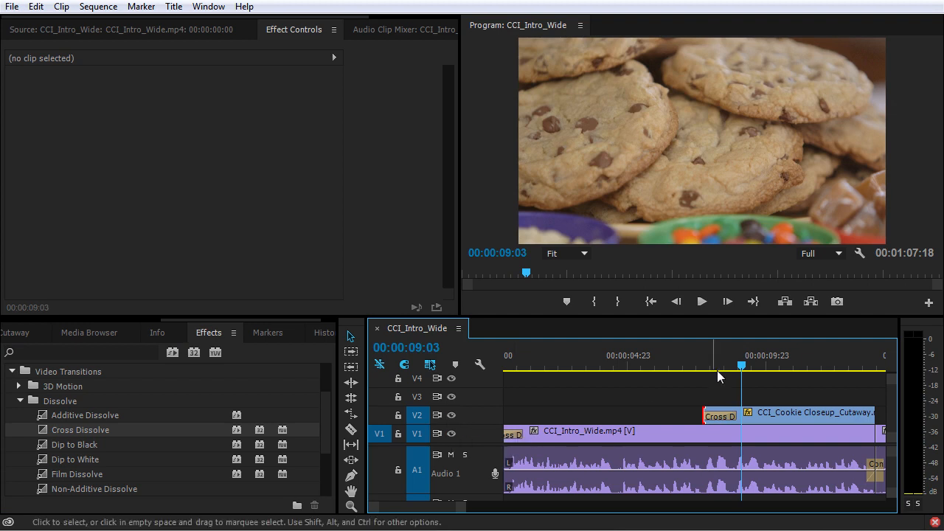
pyautogui.click(697, 365)
pyautogui.press('space')
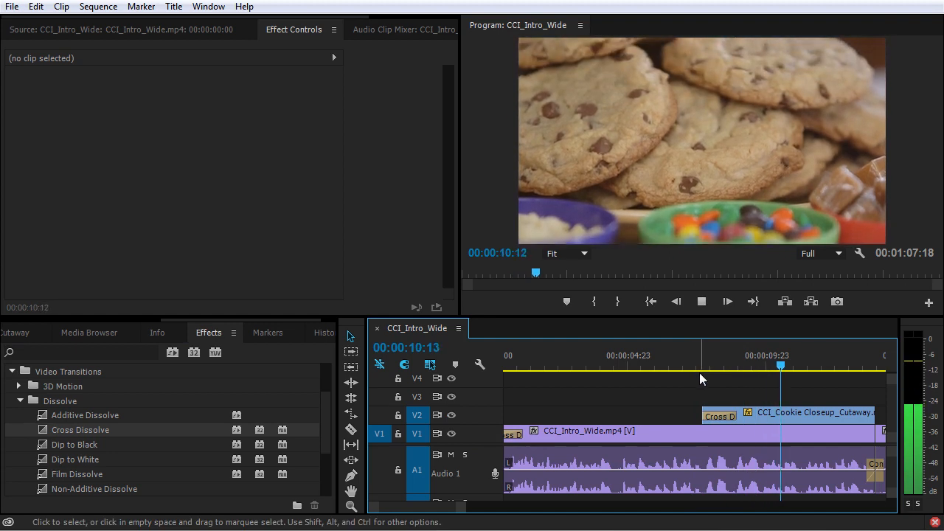
pyautogui.press('space')
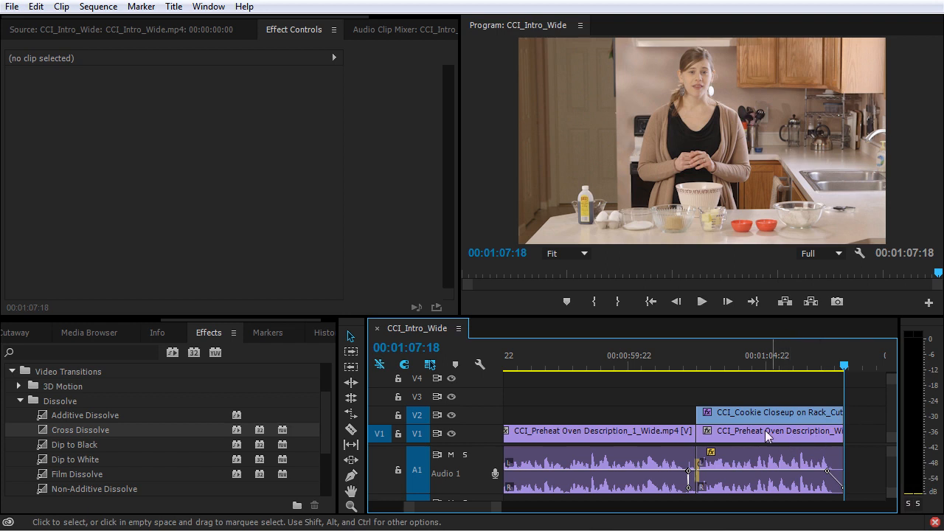
# Create a Black Video item in the project with the default settings
pyautogui.click(81, 319)
pyautogui.click(53, 332)
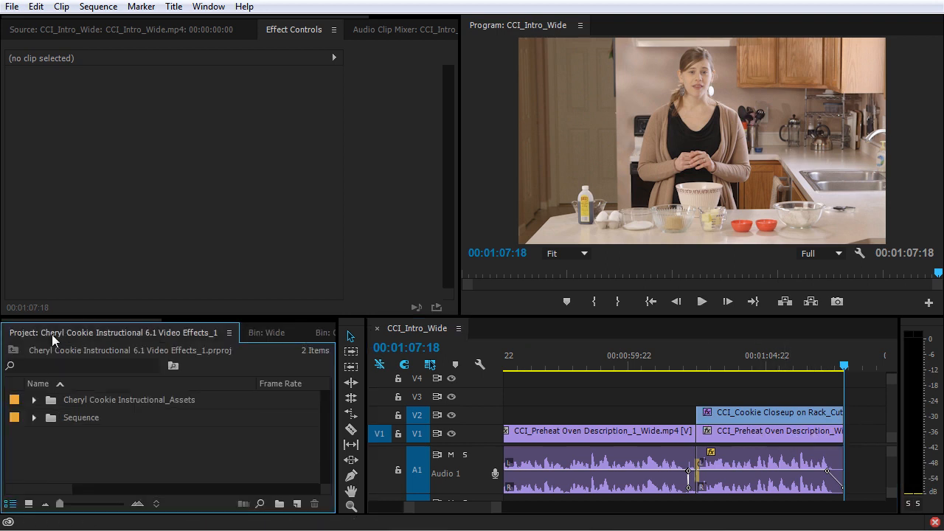
pyautogui.rightClick(65, 450)
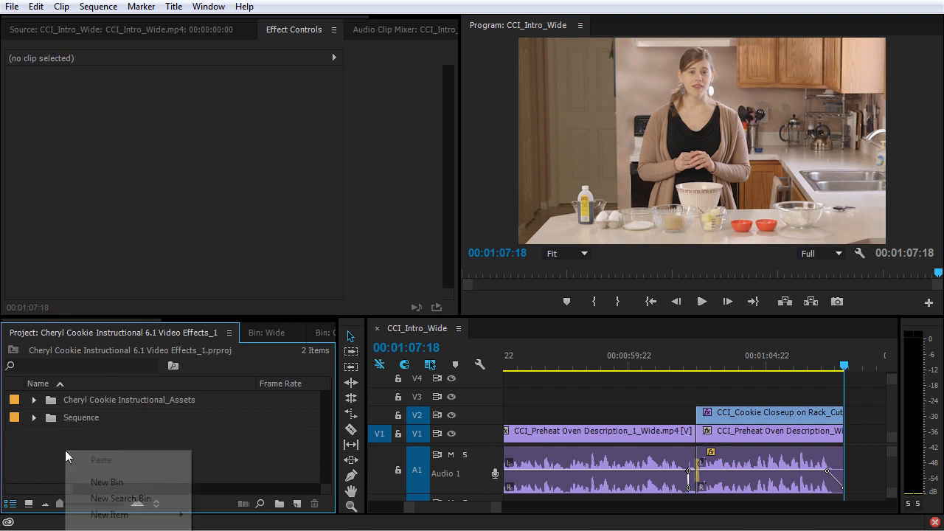
pyautogui.click(297, 504)
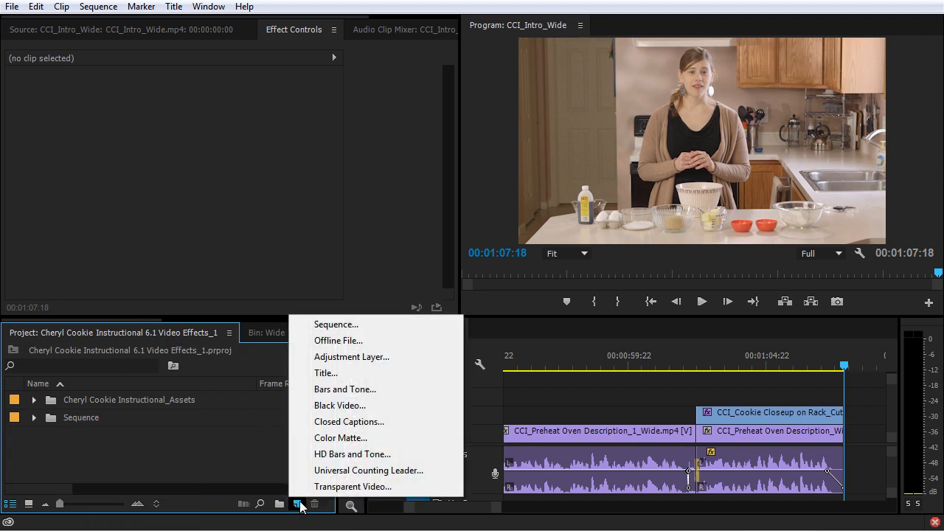
pyautogui.click(339, 406)
pyautogui.click(496, 314)
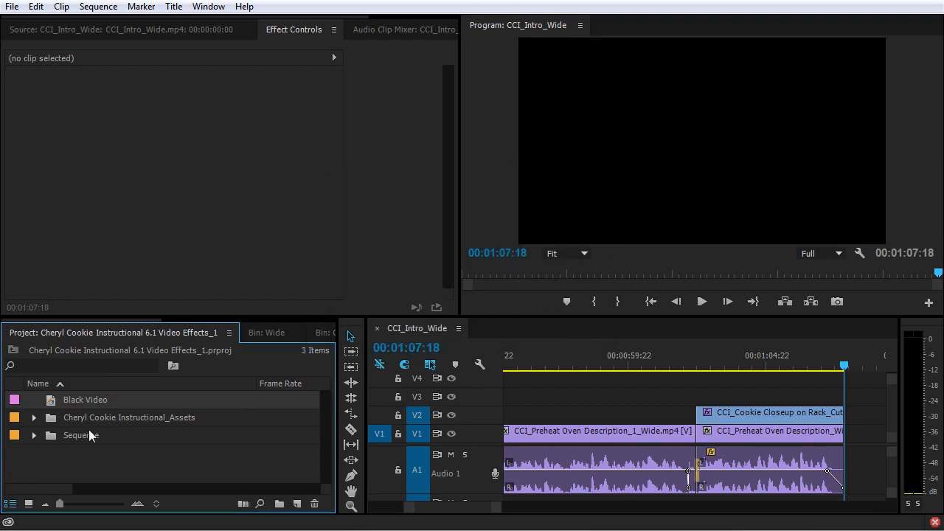
# Place Black Video on V3 overlapping the end of the last clips and apply the default Cross Dissolve to its start
pyautogui.moveTo(54, 402); pyautogui.dragTo(815, 407)
pyautogui.moveTo(821, 408); pyautogui.dragTo(820, 406)
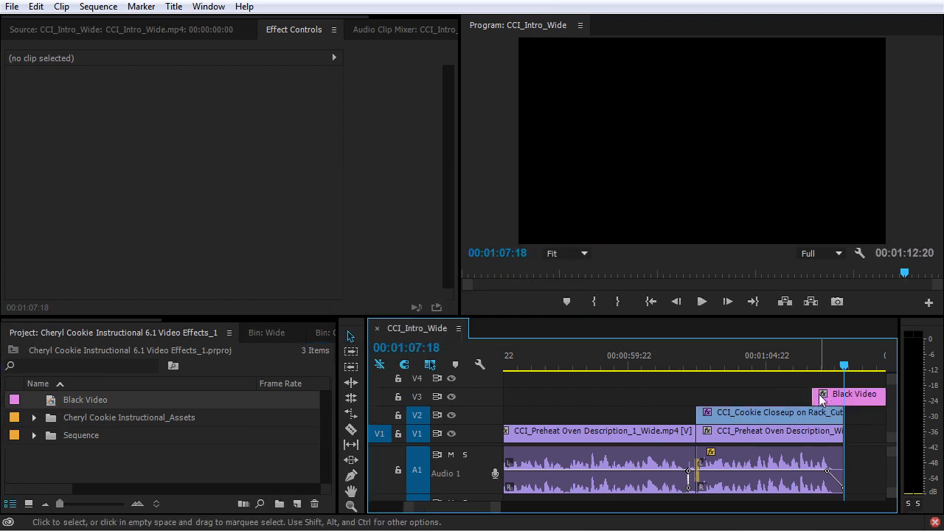
pyautogui.hotkey('ctrl', 'd')
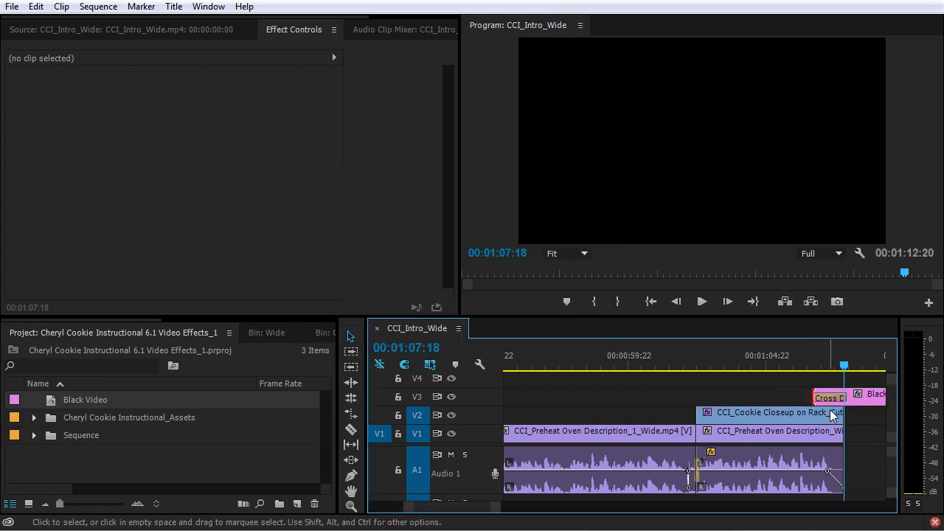
# Shorten the Black Video's Cross Dissolve slightly, then split the clip at 00:01:08:02 and delete the remainder
pyautogui.moveTo(843, 398); pyautogui.dragTo(856, 370)
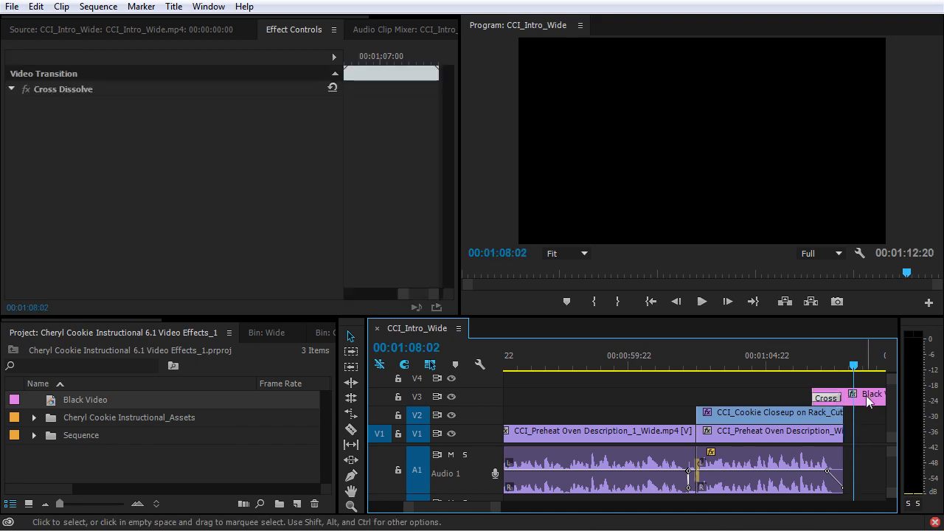
pyautogui.click(867, 400)
pyautogui.hotkey('ctrl', 'k')
pyautogui.click(867, 397)
pyautogui.press('Delete')
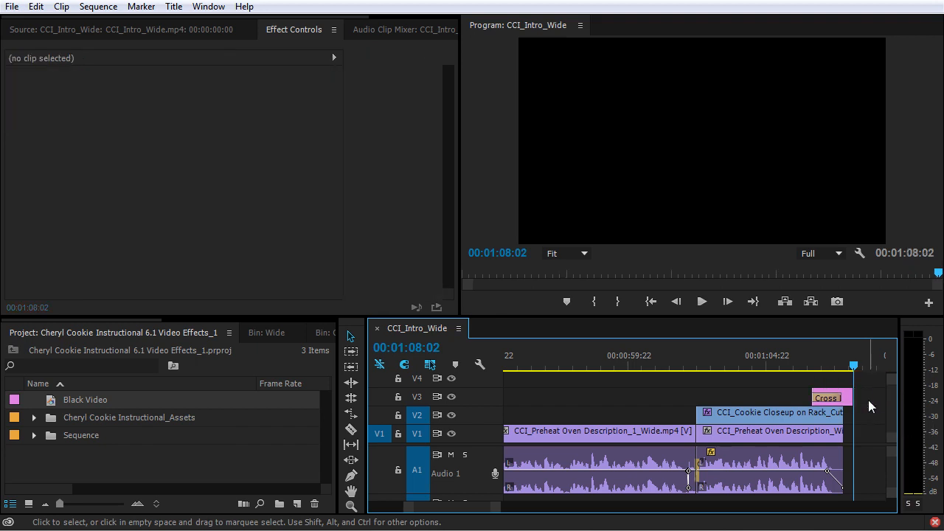
# Play the sequence from 00:01:06:01 to review the closing fade to black
pyautogui.click(797, 365)
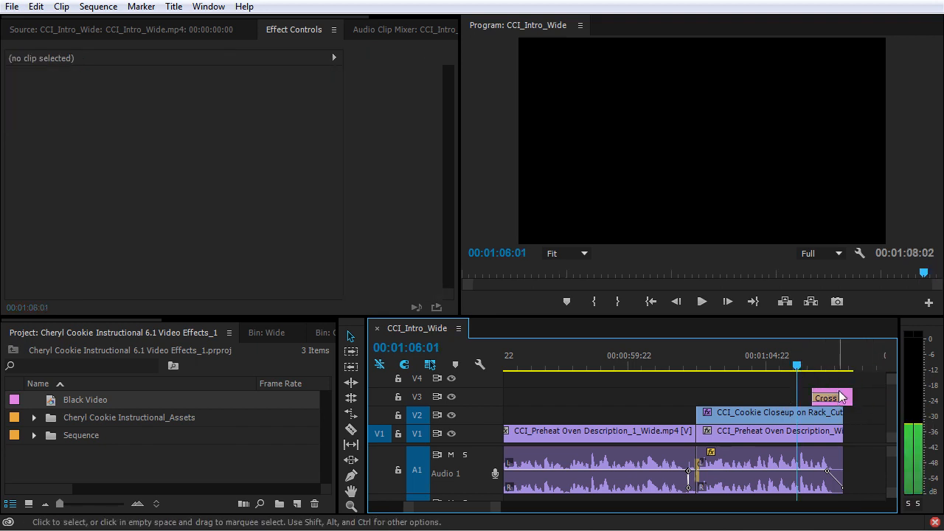
pyautogui.press('space')
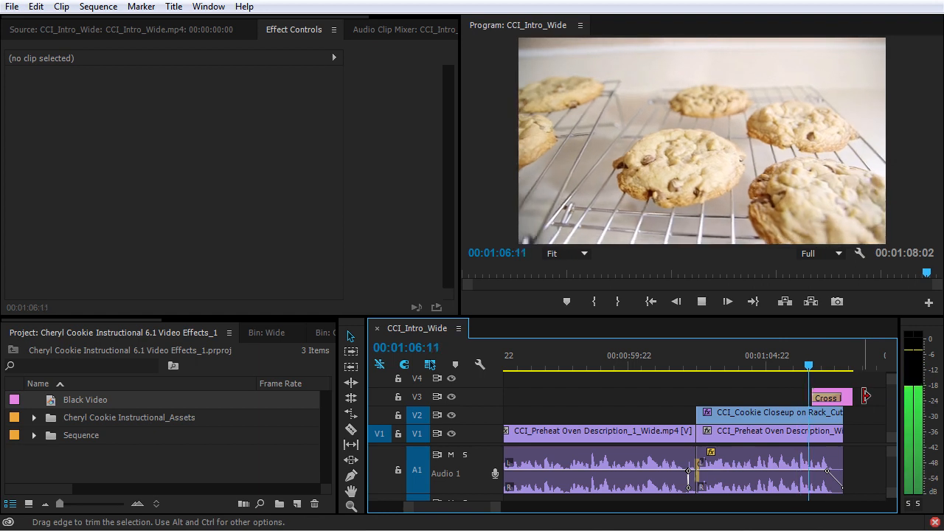